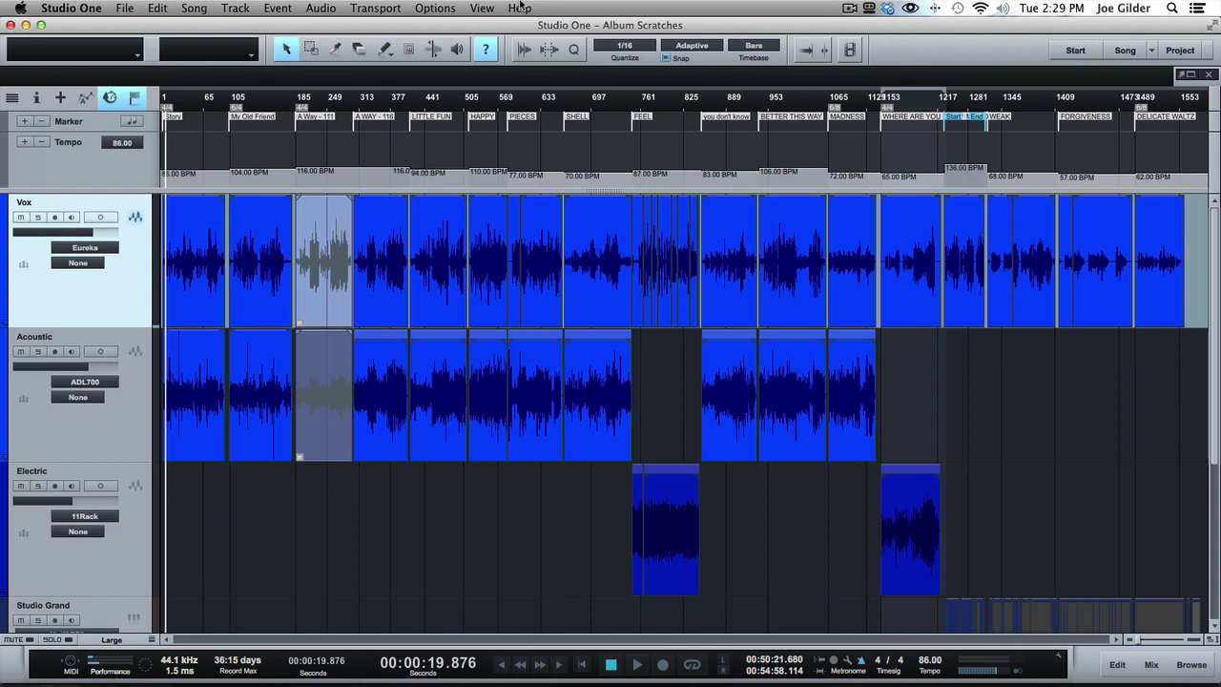
{"action": "mouse_move", "coordinate": [180, 106]}
{"action": "left_click_drag", "start_coordinate": [180, 106], "coordinate": [202, 162]}
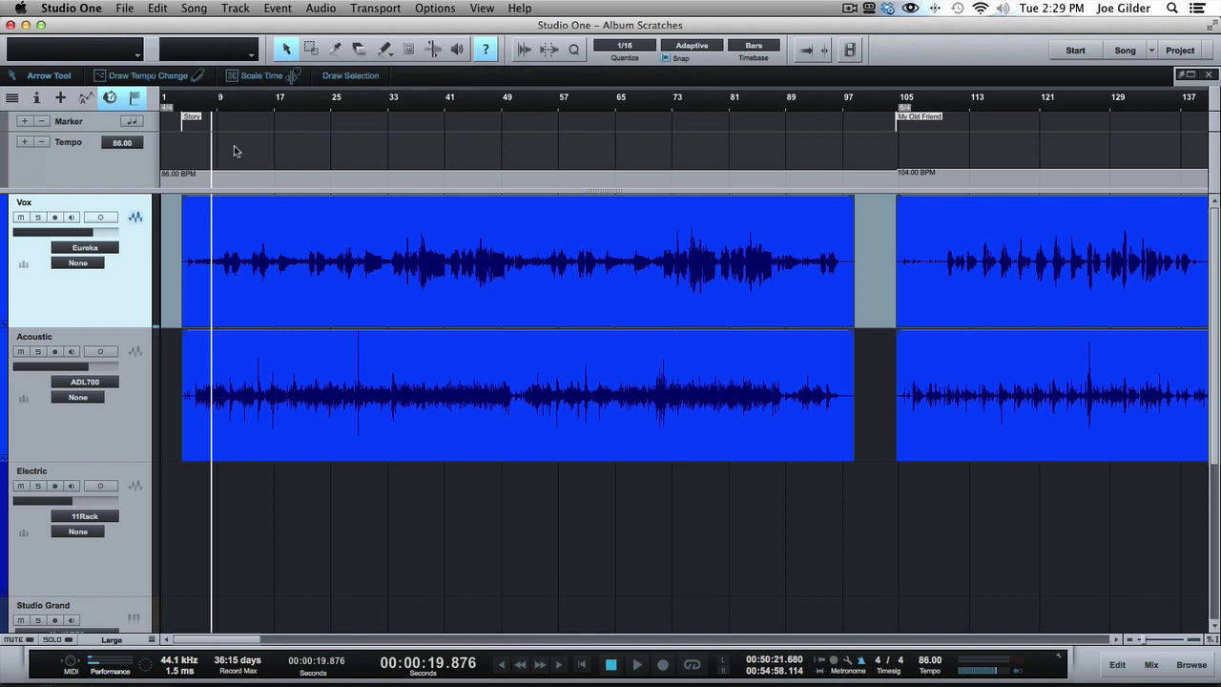
{"action": "left_click_drag", "start_coordinate": [234, 109], "coordinate": [239, 30]}
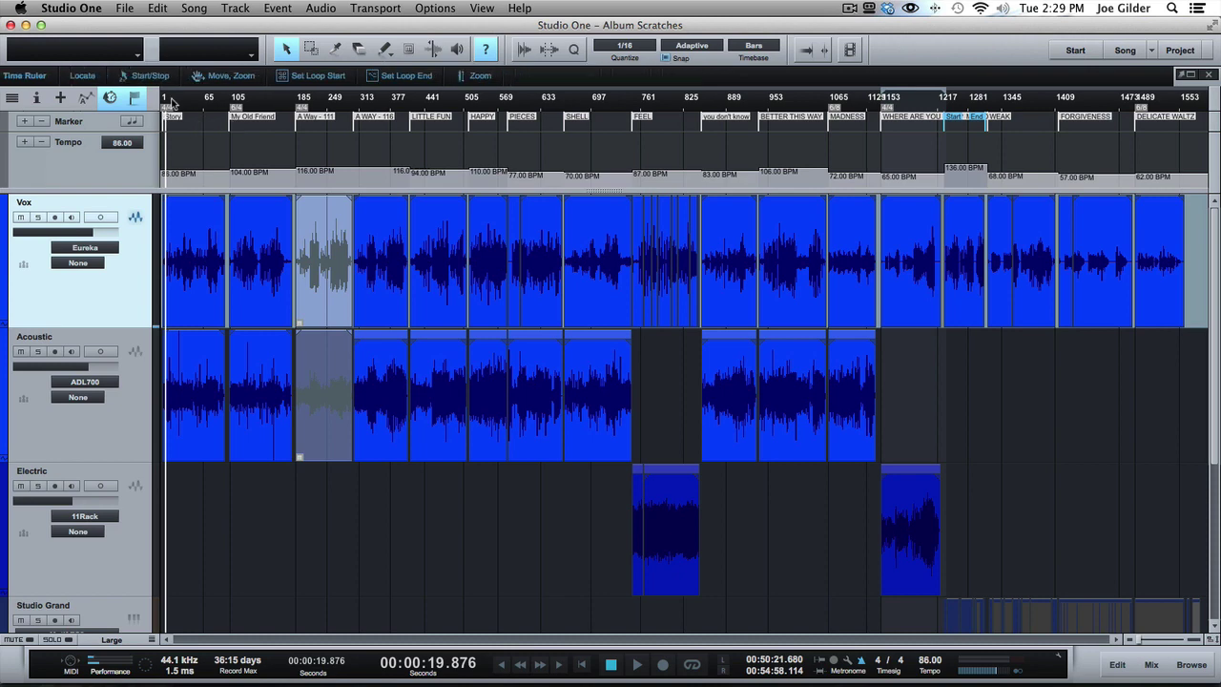
{"action": "left_click_drag", "start_coordinate": [174, 103], "coordinate": [175, 139]}
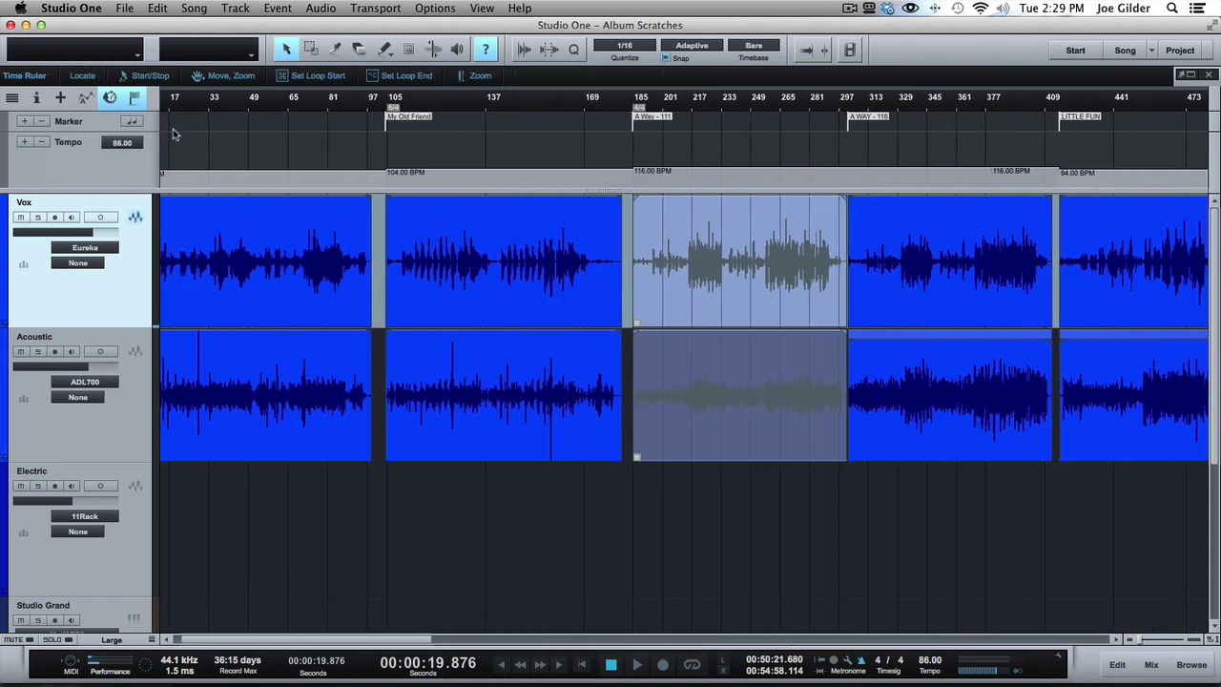
{"action": "scroll", "coordinate": [311, 231], "scroll_direction": "left", "scroll_amount": 3}
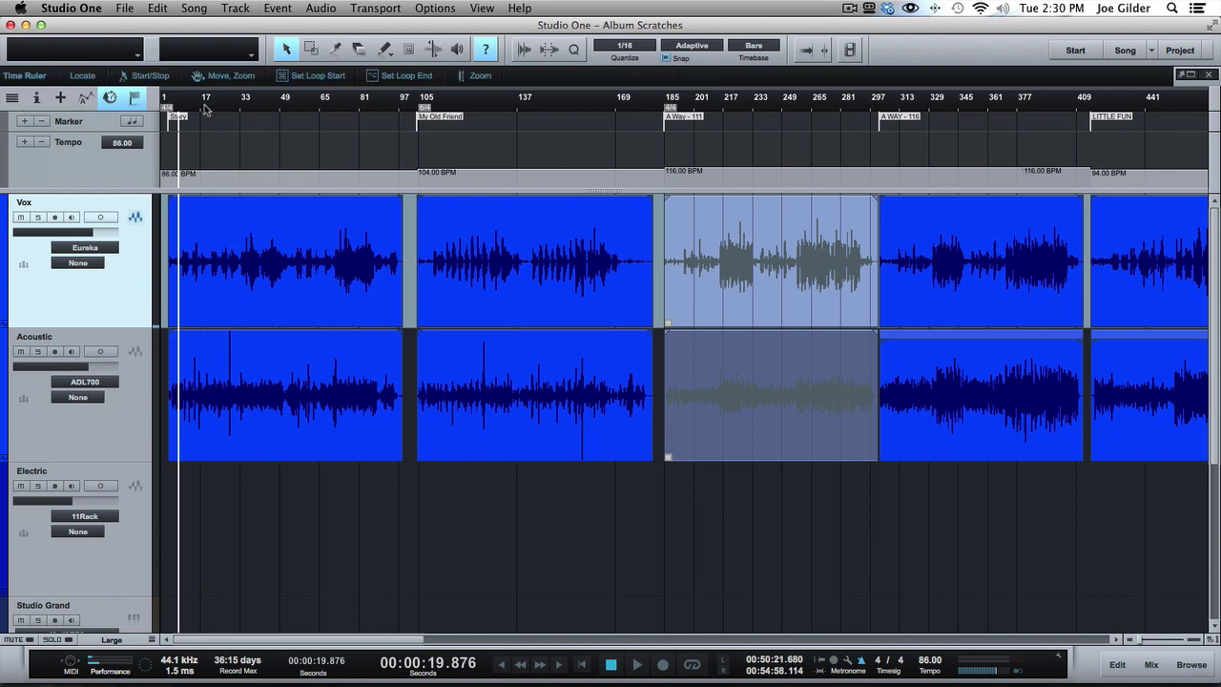
{"action": "left_click_drag", "start_coordinate": [208, 107], "coordinate": [209, 57]}
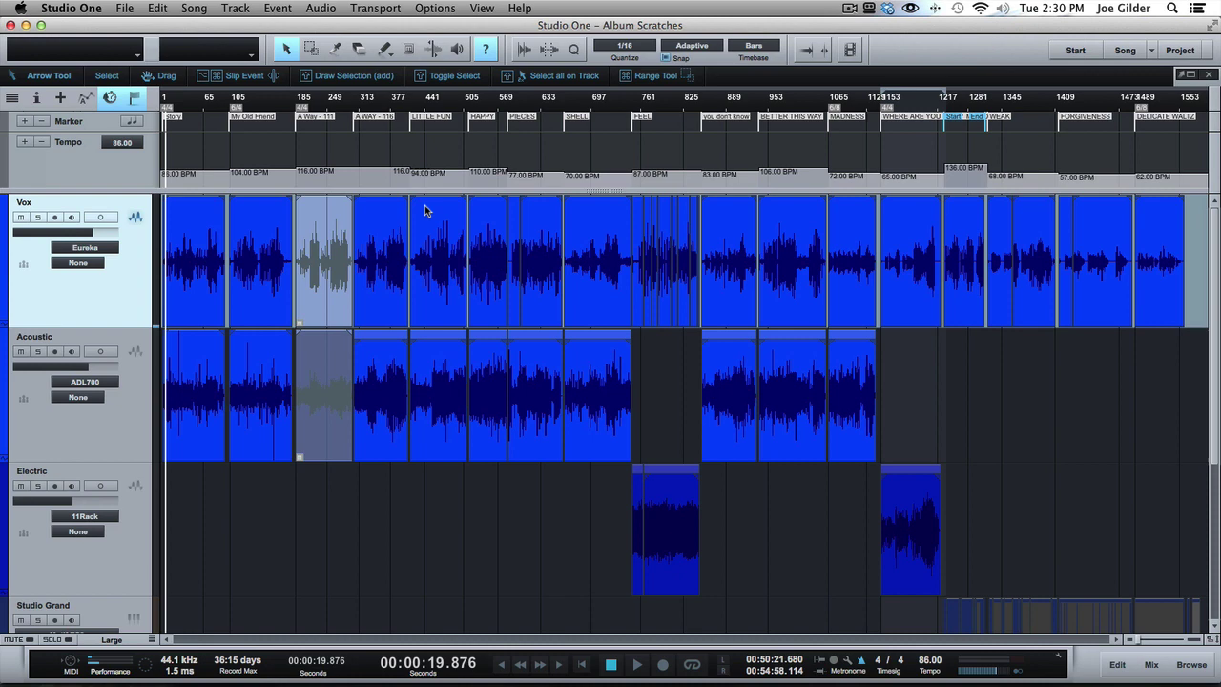
Look over the Acoustic, Electric and lower tracks, selecting the Acoustic and then the Electric track.
{"action": "left_click", "coordinate": [122, 399]}
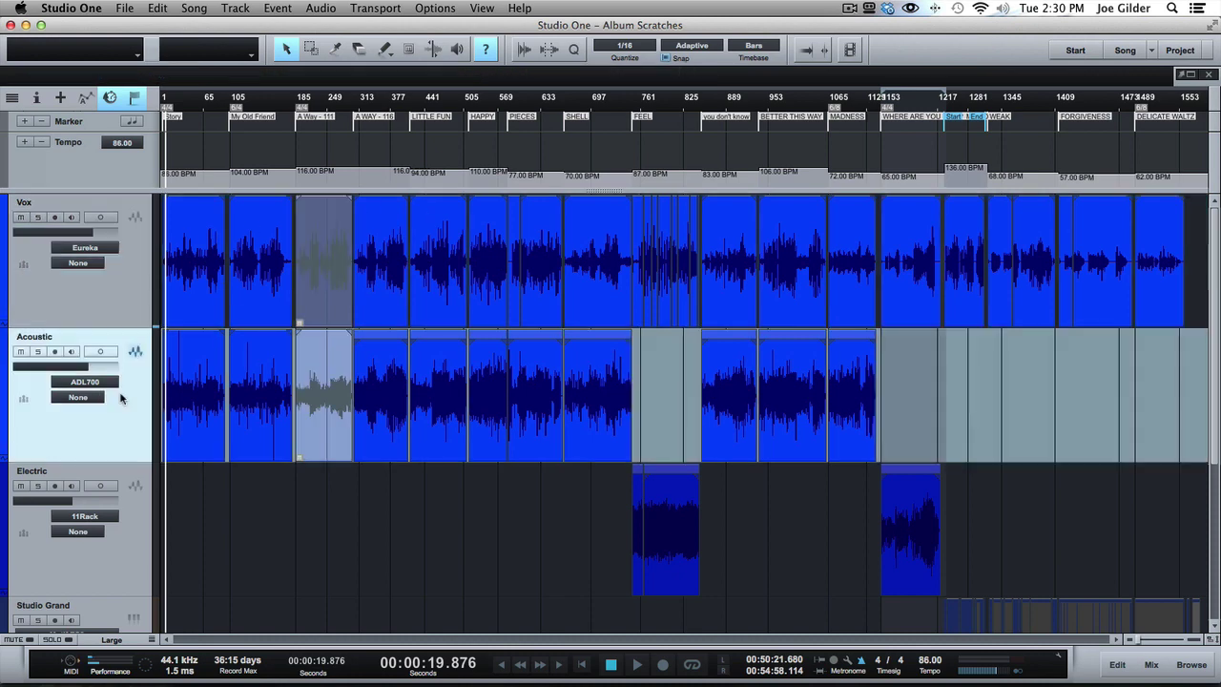
{"action": "scroll", "coordinate": [237, 569], "scroll_direction": "down", "scroll_amount": 5}
{"action": "scroll", "coordinate": [237, 568], "scroll_direction": "up", "scroll_amount": 5}
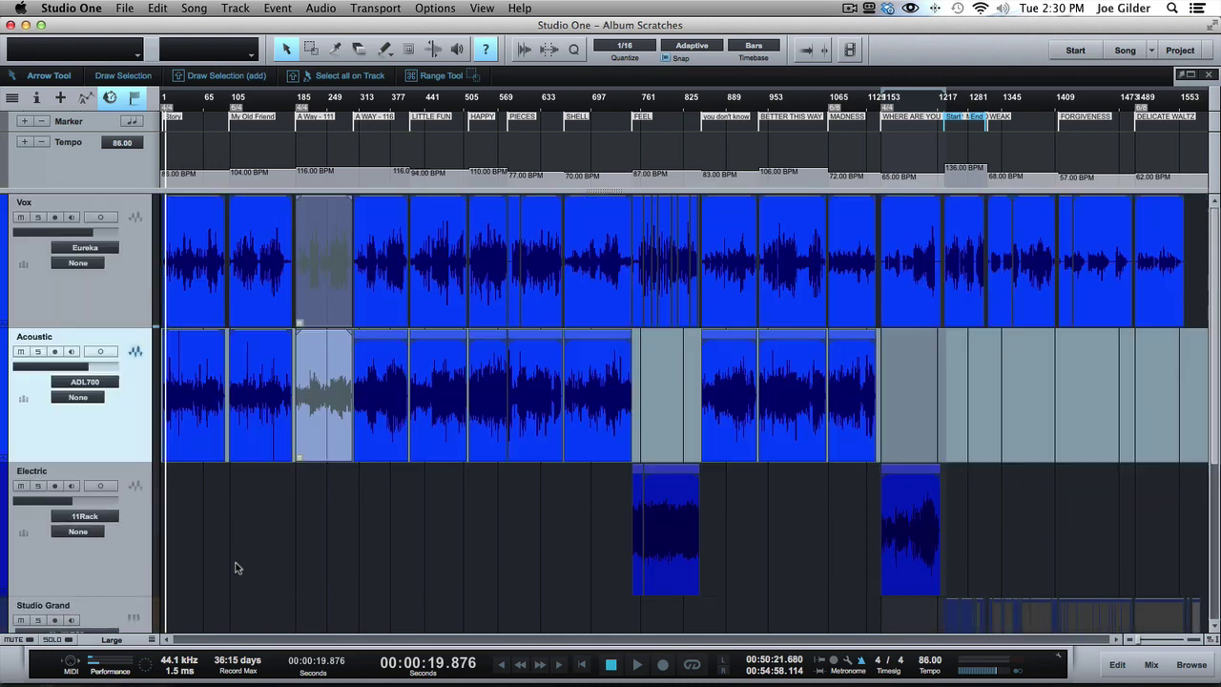
{"action": "left_click", "coordinate": [106, 548]}
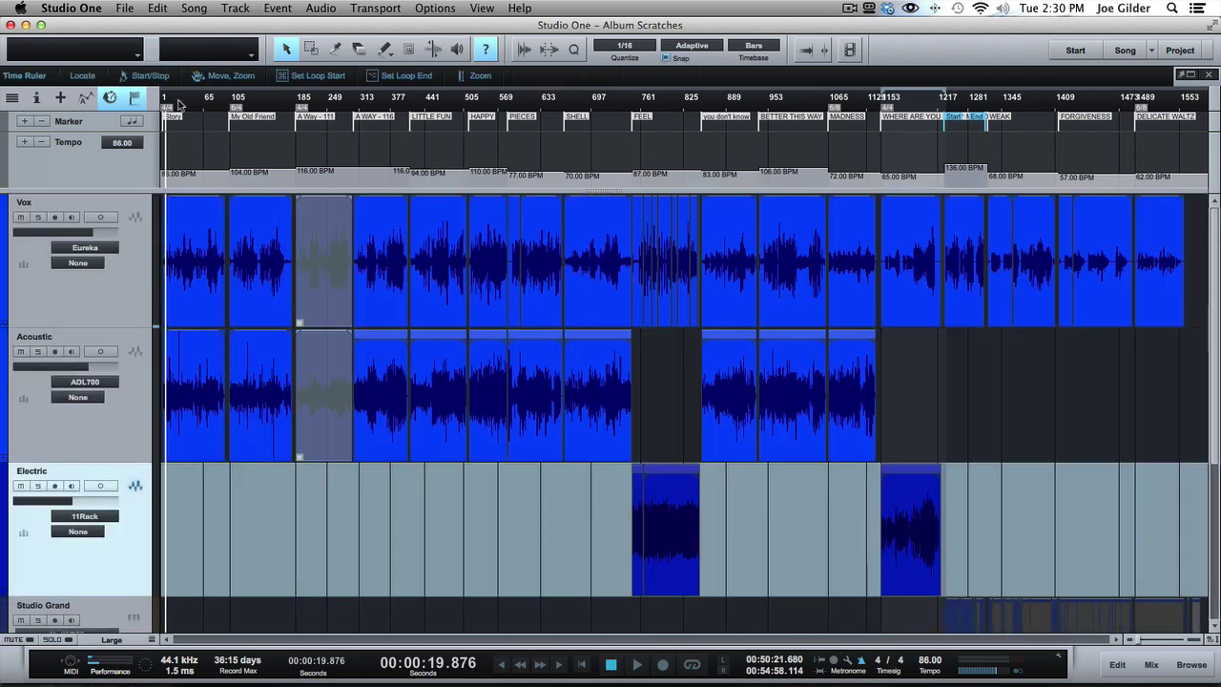
Select the Story song's event on the Vox track.
{"action": "left_click_drag", "start_coordinate": [182, 101], "coordinate": [184, 135]}
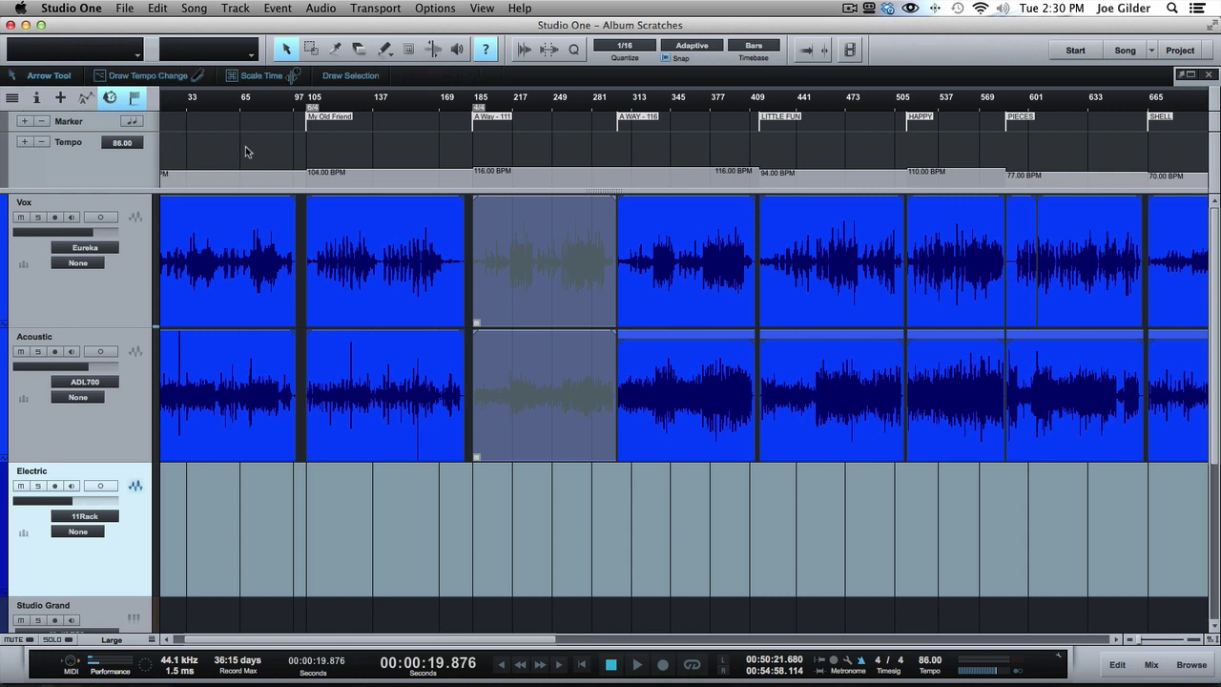
{"action": "scroll", "coordinate": [263, 311], "scroll_direction": "left", "scroll_amount": 3}
{"action": "left_click", "coordinate": [261, 310]}
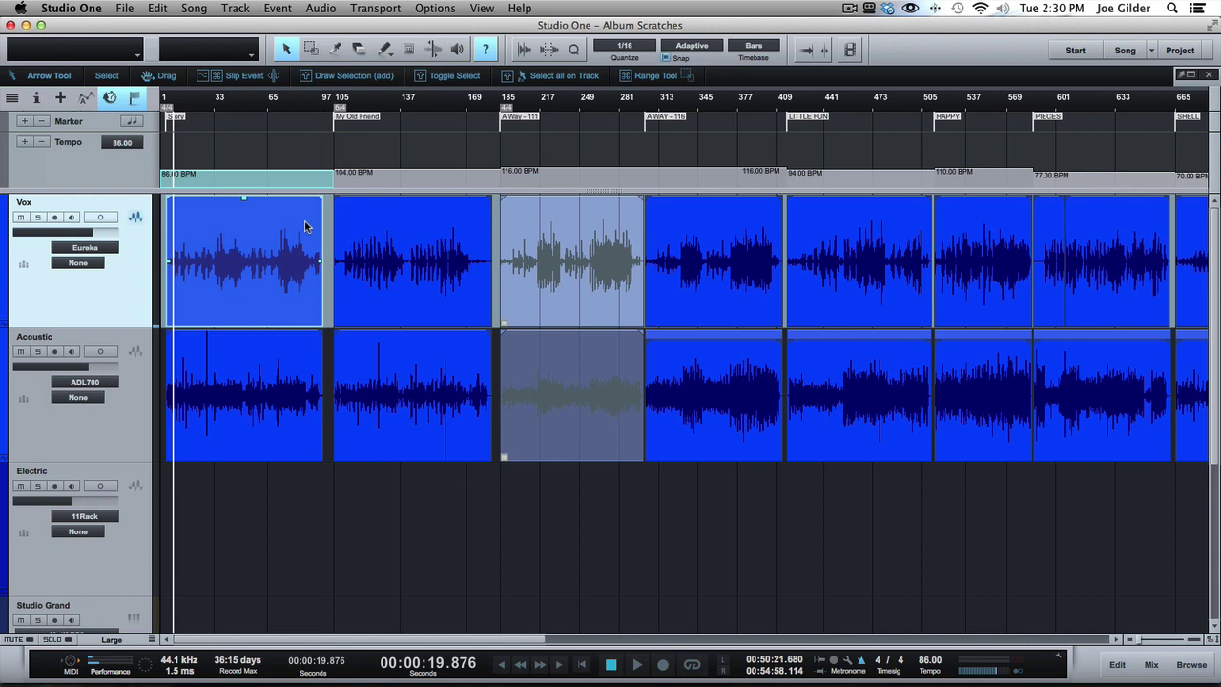
Examine the tempo and time signature change where the My Old Friend song begins, placing the playhead near bar 105.
{"action": "left_click_drag", "start_coordinate": [274, 105], "coordinate": [271, 185]}
{"action": "scroll", "coordinate": [822, 277], "scroll_direction": "right", "scroll_amount": 4}
{"action": "scroll", "coordinate": [821, 276], "scroll_direction": "right", "scroll_amount": 5}
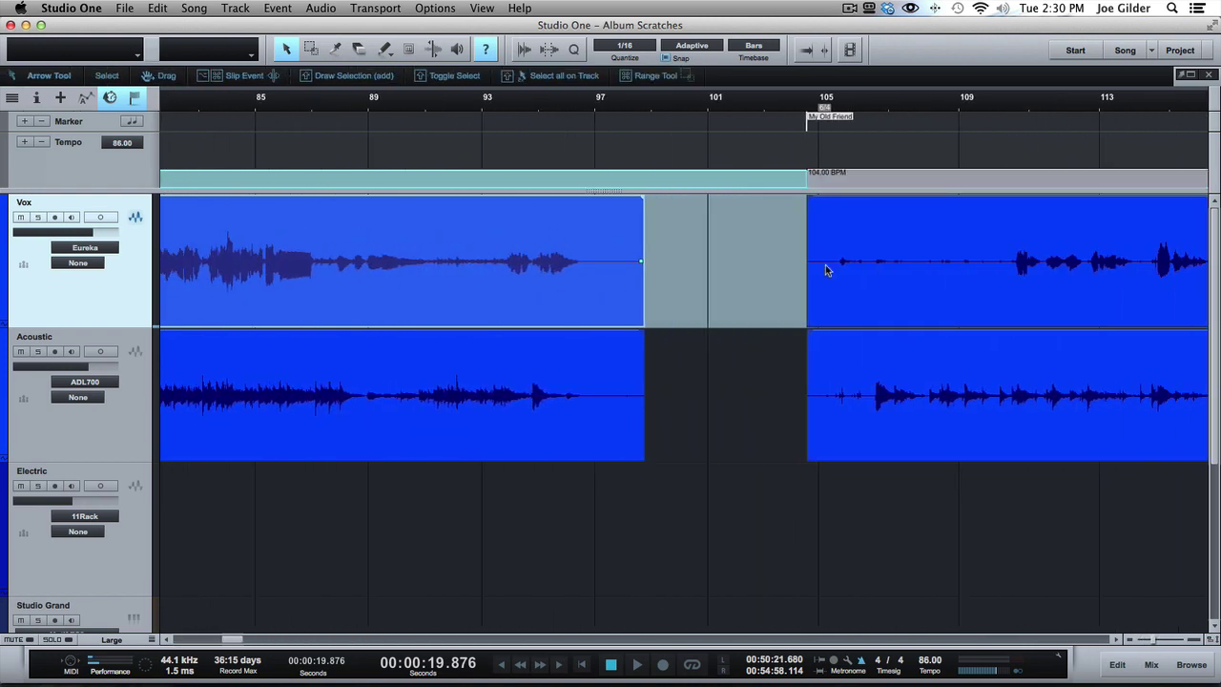
{"action": "left_click", "coordinate": [826, 113]}
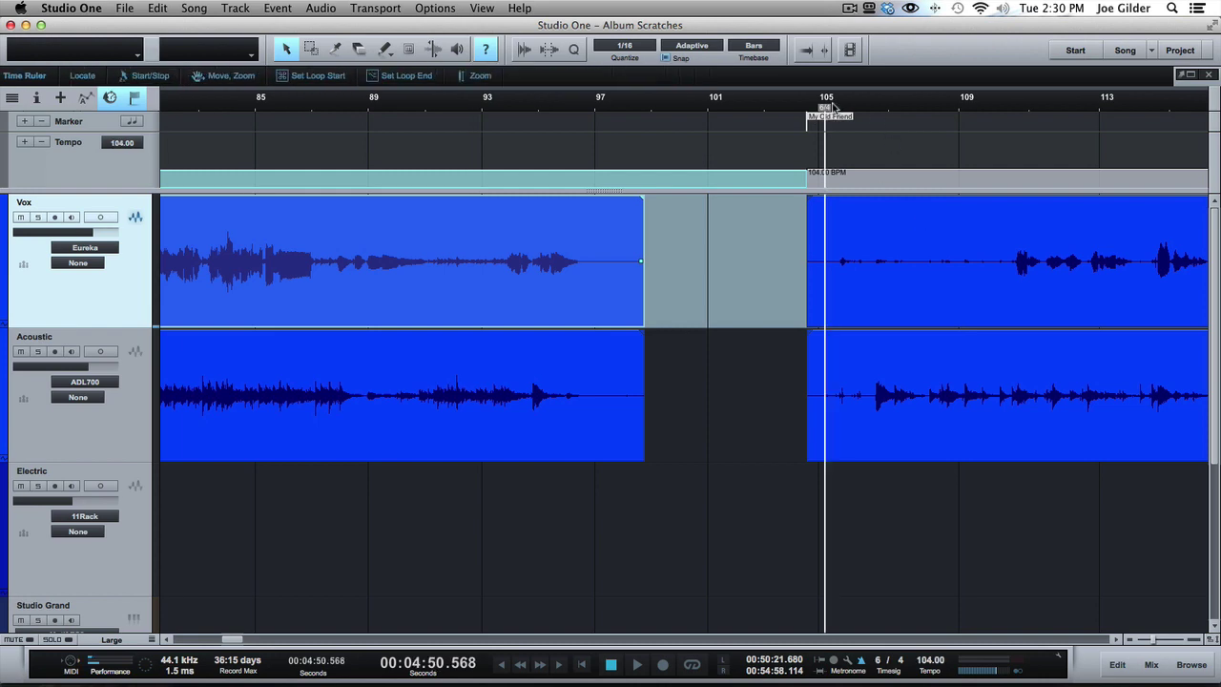
{"action": "left_click_drag", "start_coordinate": [832, 106], "coordinate": [818, 141]}
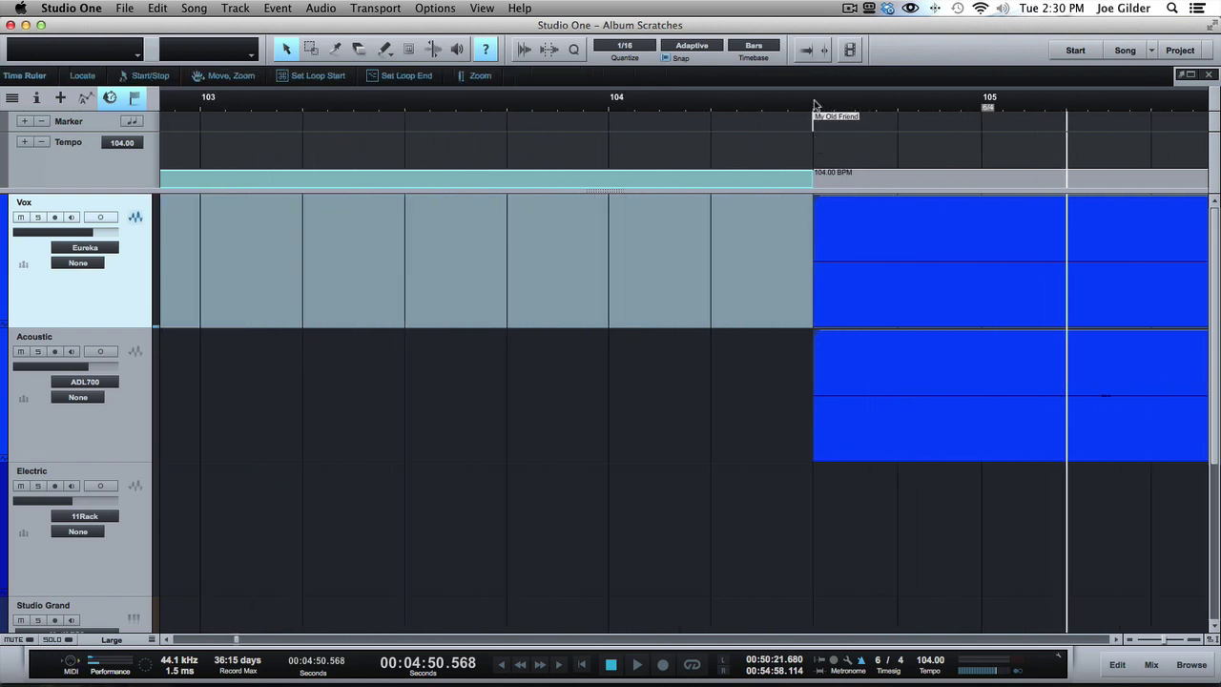
{"action": "left_click_drag", "start_coordinate": [817, 95], "coordinate": [826, 133]}
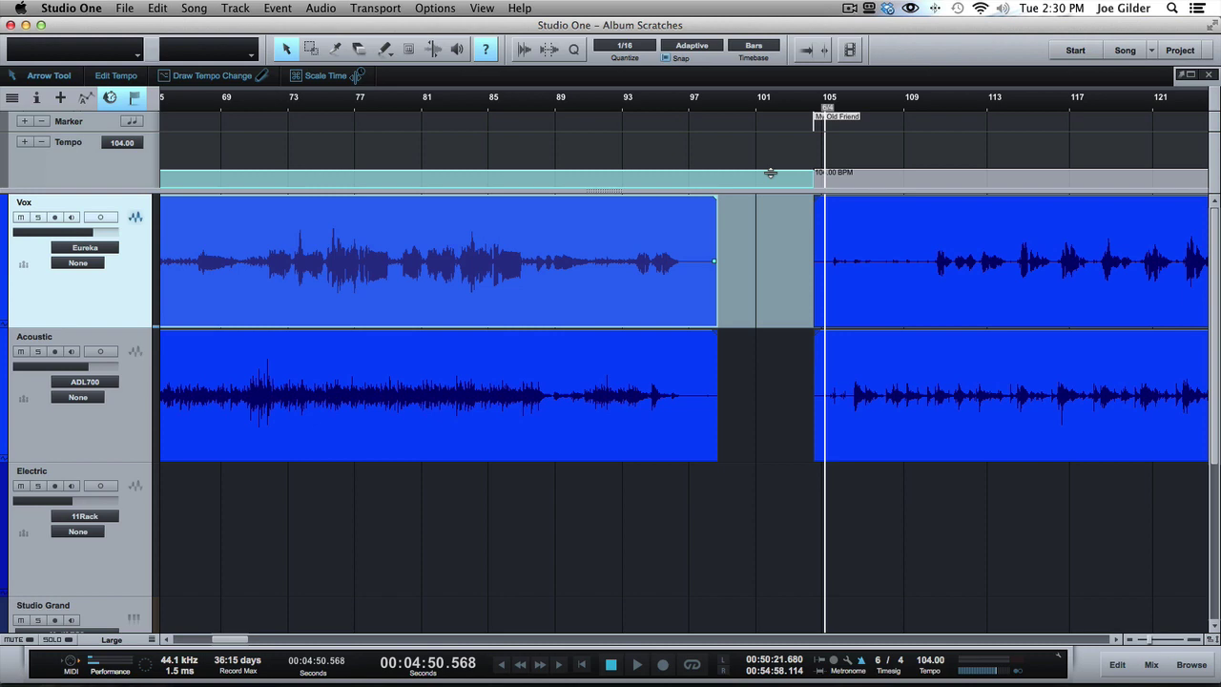
{"action": "scroll", "coordinate": [461, 165], "scroll_direction": "left", "scroll_amount": 10}
{"action": "scroll", "coordinate": [461, 165], "scroll_direction": "right", "scroll_amount": 15}
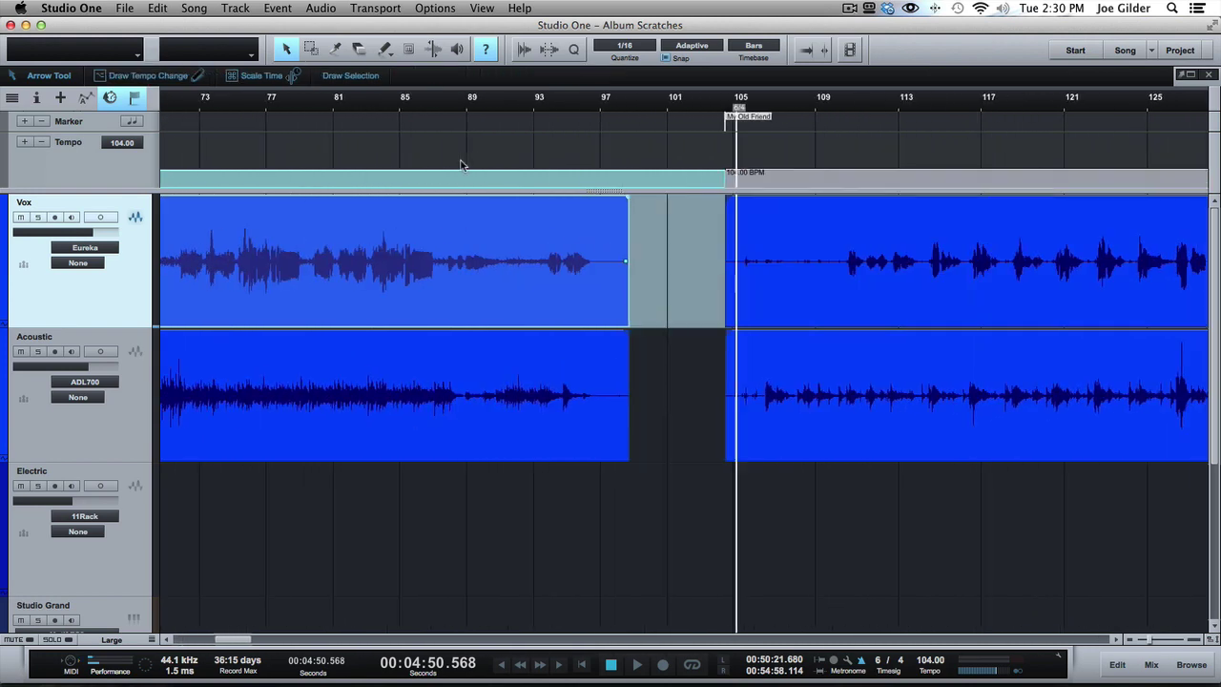
Try inserting a tempo change near bar 110 in My Old Friend and raising it to 299 BPM, and undo both edits.
{"action": "left_click", "coordinate": [315, 181]}
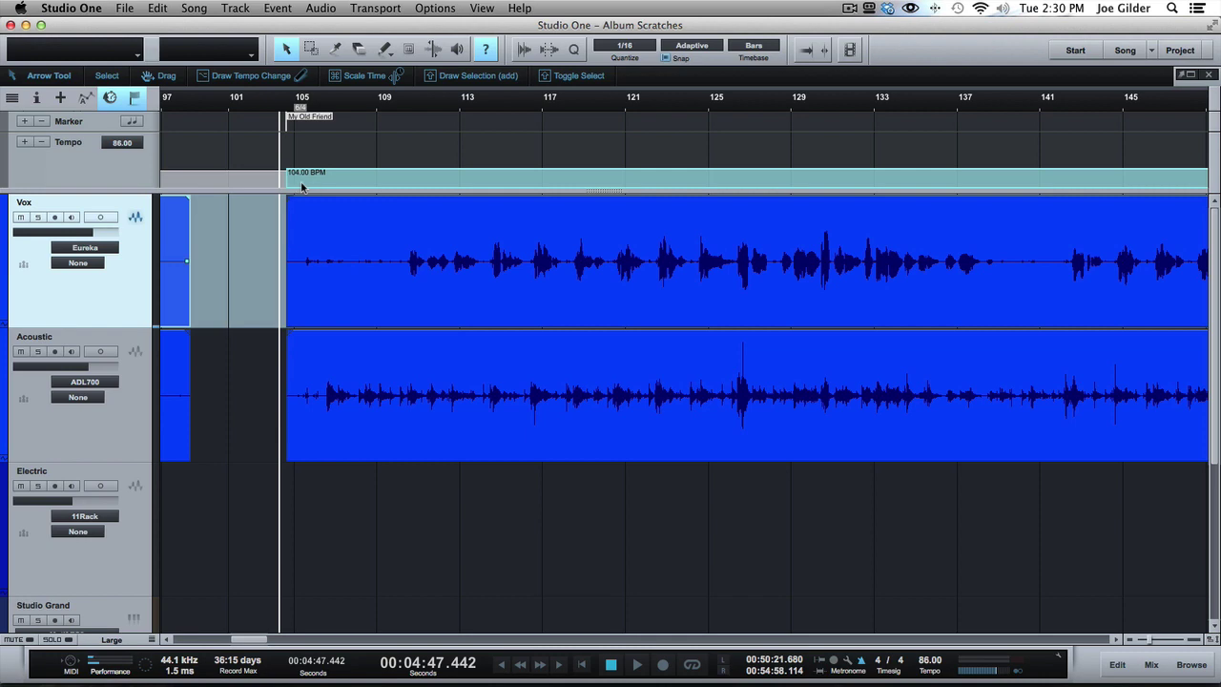
{"action": "left_click", "coordinate": [408, 102]}
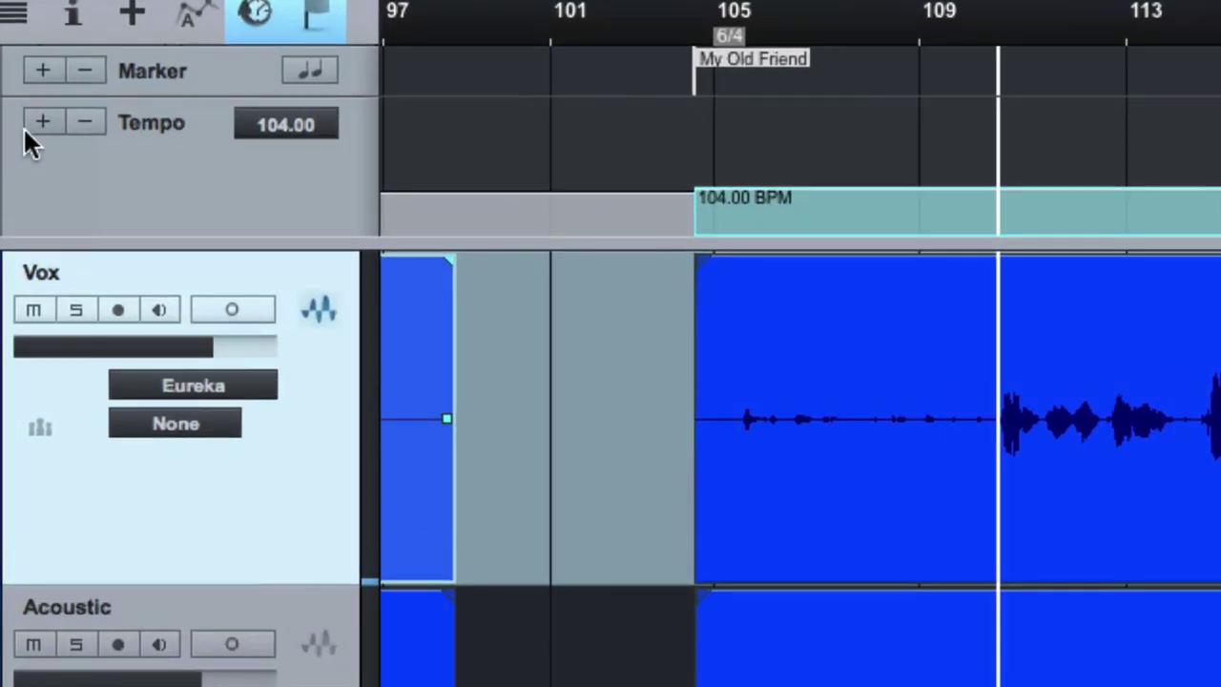
{"action": "left_click", "coordinate": [38, 126]}
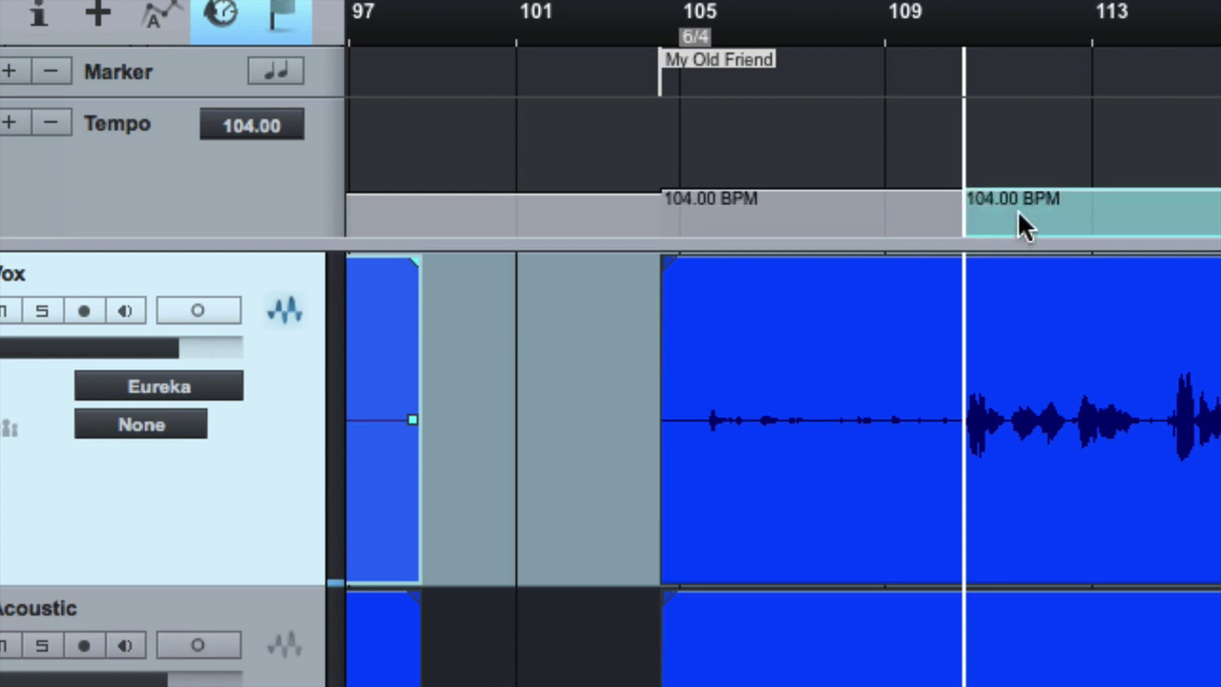
{"action": "left_click_drag", "start_coordinate": [1008, 194], "coordinate": [1017, 131]}
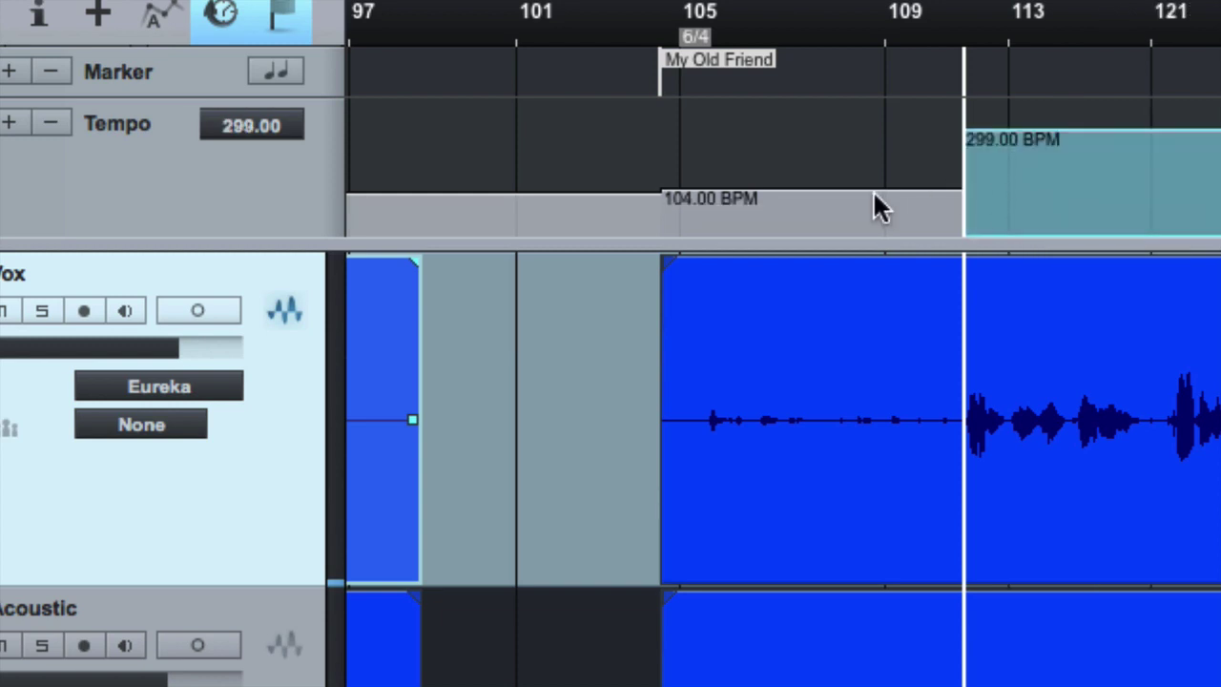
{"action": "key", "text": "ctrl+z"}
{"action": "key", "text": "ctrl+z"}
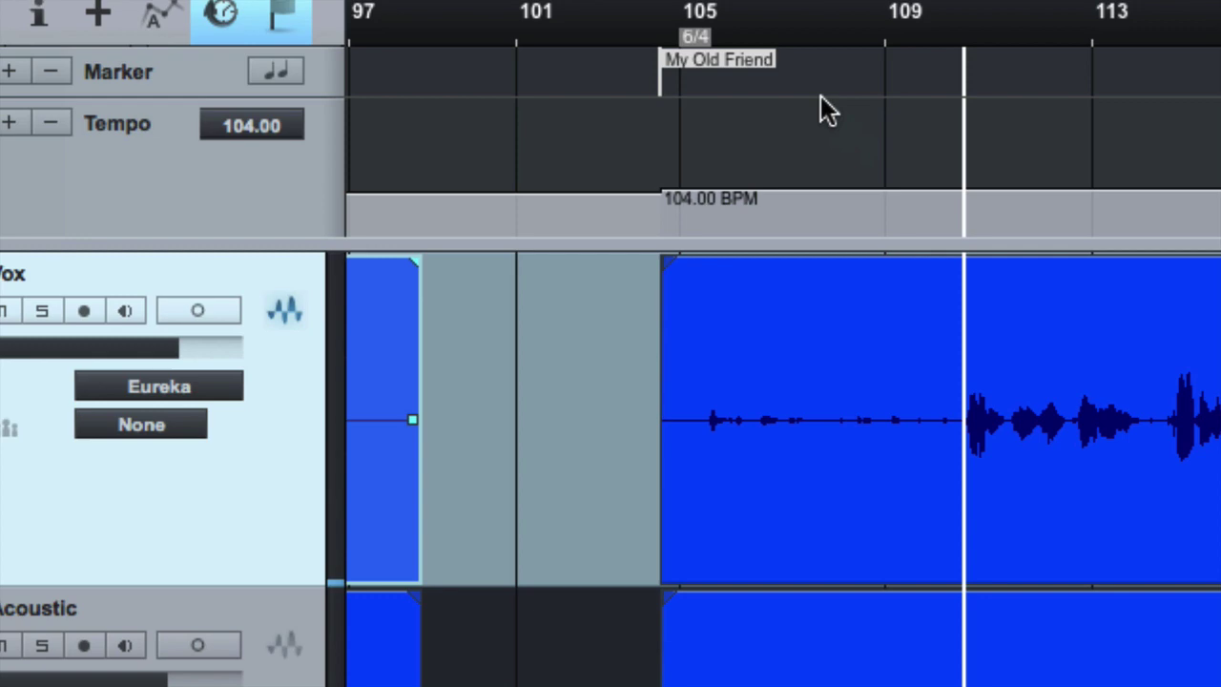
Select the Story song's Vox and Acoustic events together, along with both of their tracks.
{"action": "left_click_drag", "start_coordinate": [742, 33], "coordinate": [752, 17]}
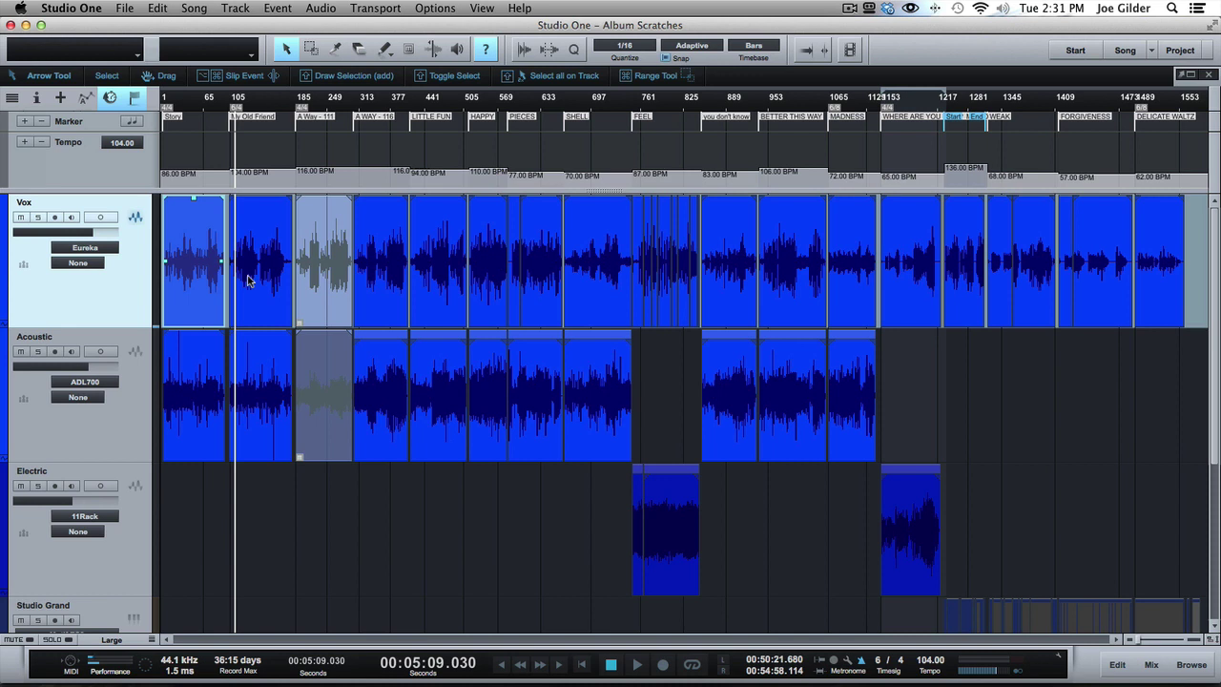
{"action": "left_click", "coordinate": [197, 349], "text": "shift"}
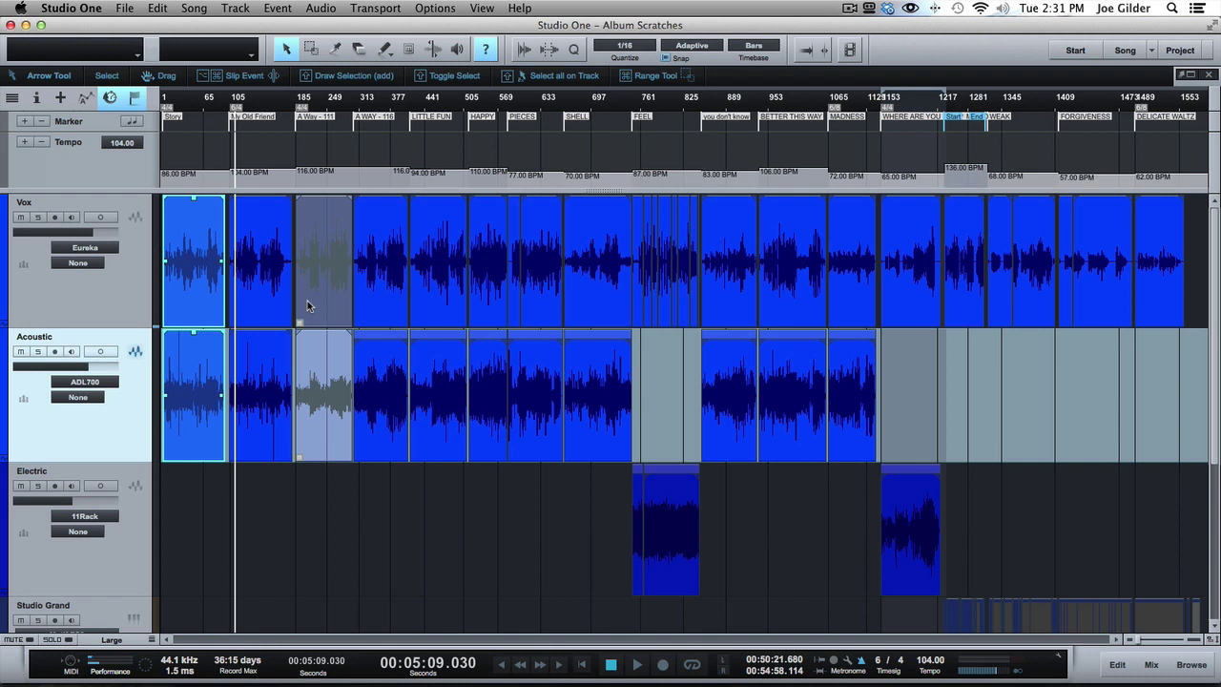
{"action": "left_click", "coordinate": [176, 259]}
{"action": "left_click", "coordinate": [189, 367], "text": "shift"}
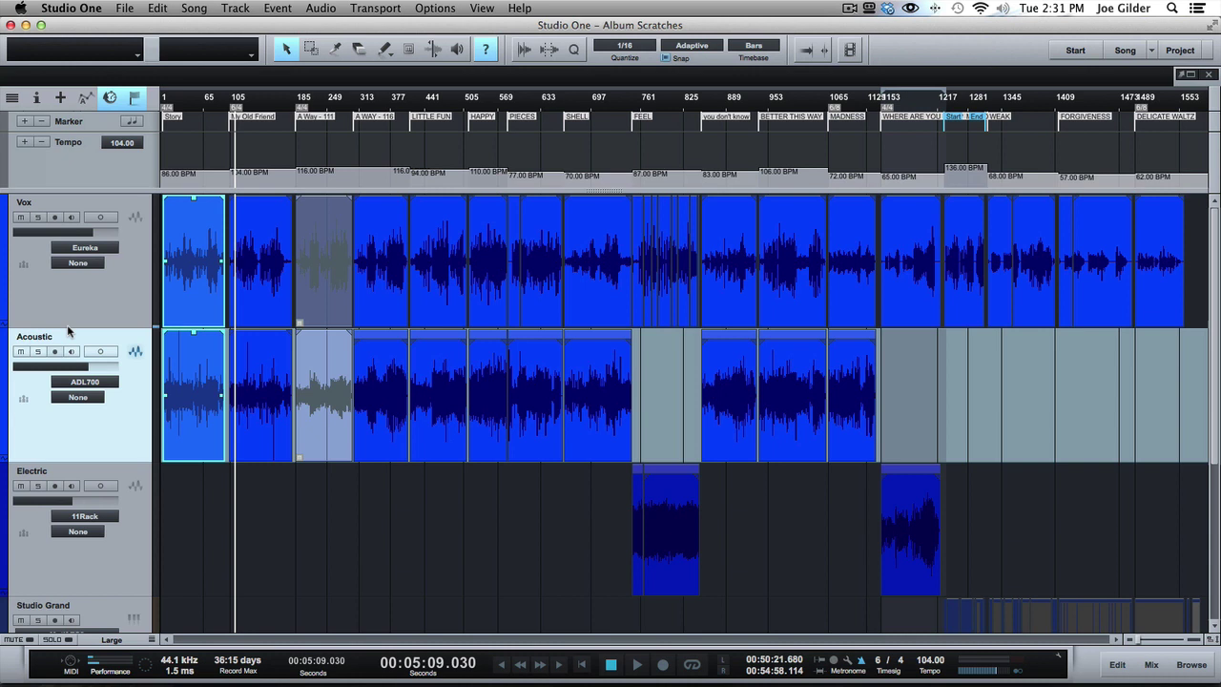
{"action": "left_click", "coordinate": [105, 301]}
{"action": "left_click", "coordinate": [110, 405], "text": "shift"}
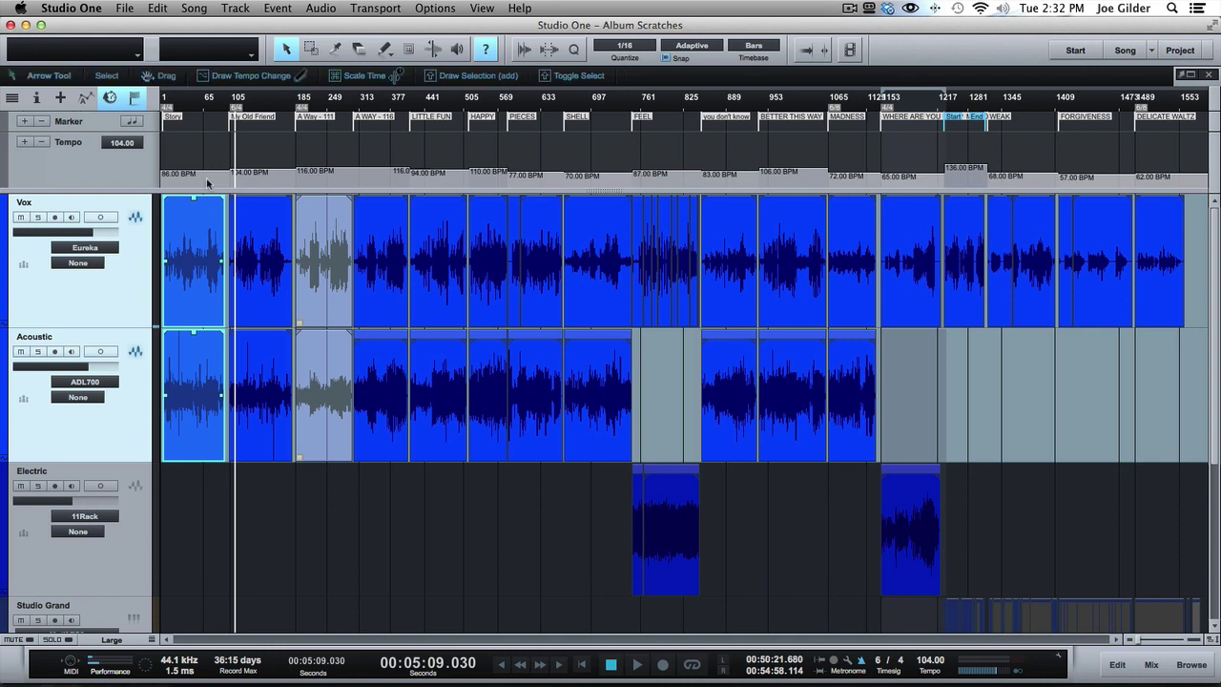
Set the Start and End markers to the beginning and end of the Story song's Vox and Acoustic events.
{"action": "left_click_drag", "start_coordinate": [178, 106], "coordinate": [185, 155]}
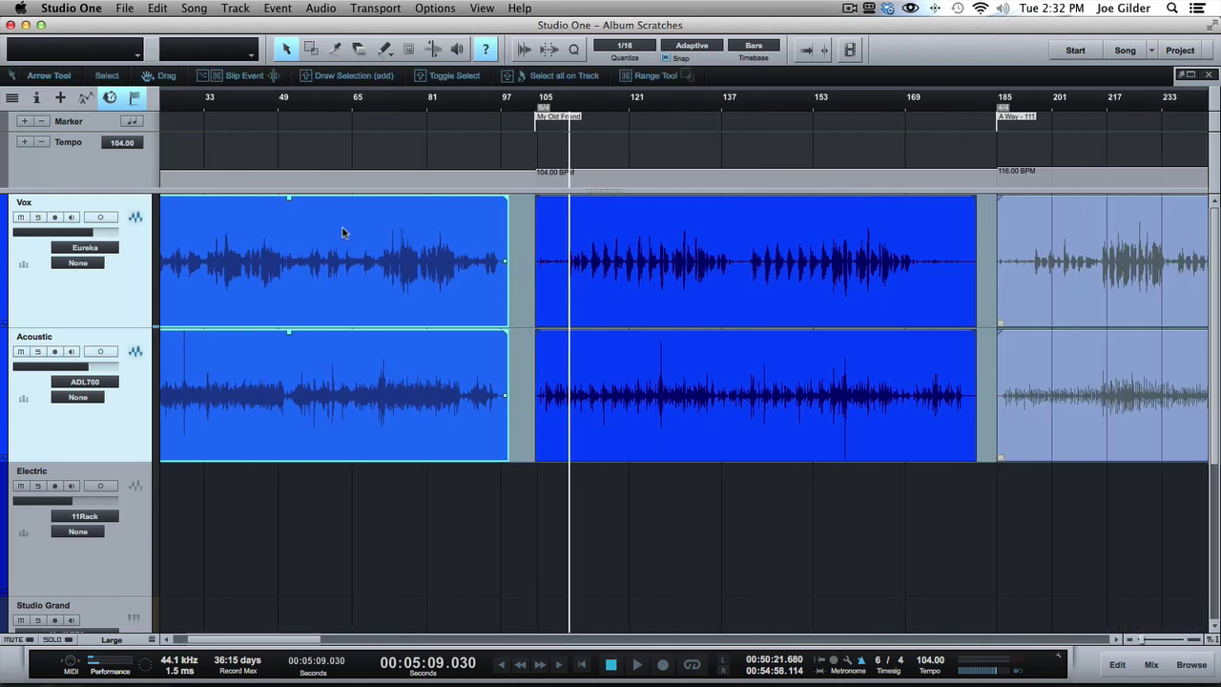
{"action": "scroll", "coordinate": [392, 289], "scroll_direction": "left", "scroll_amount": 3}
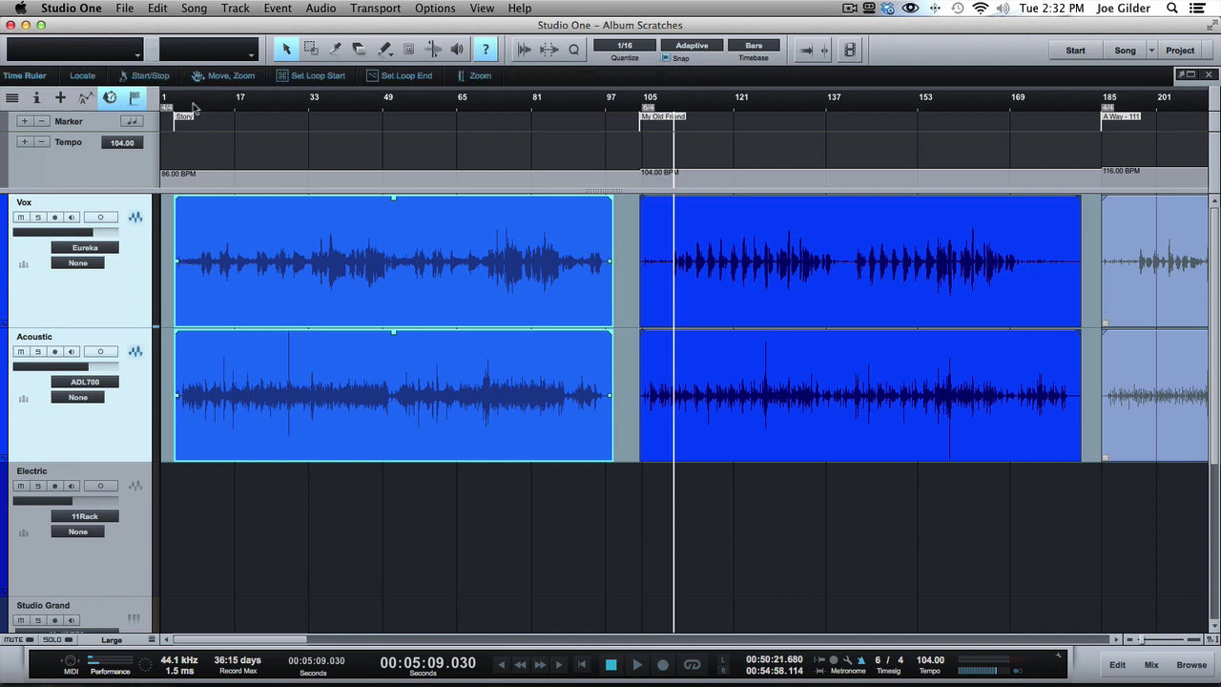
{"action": "left_click", "coordinate": [335, 412]}
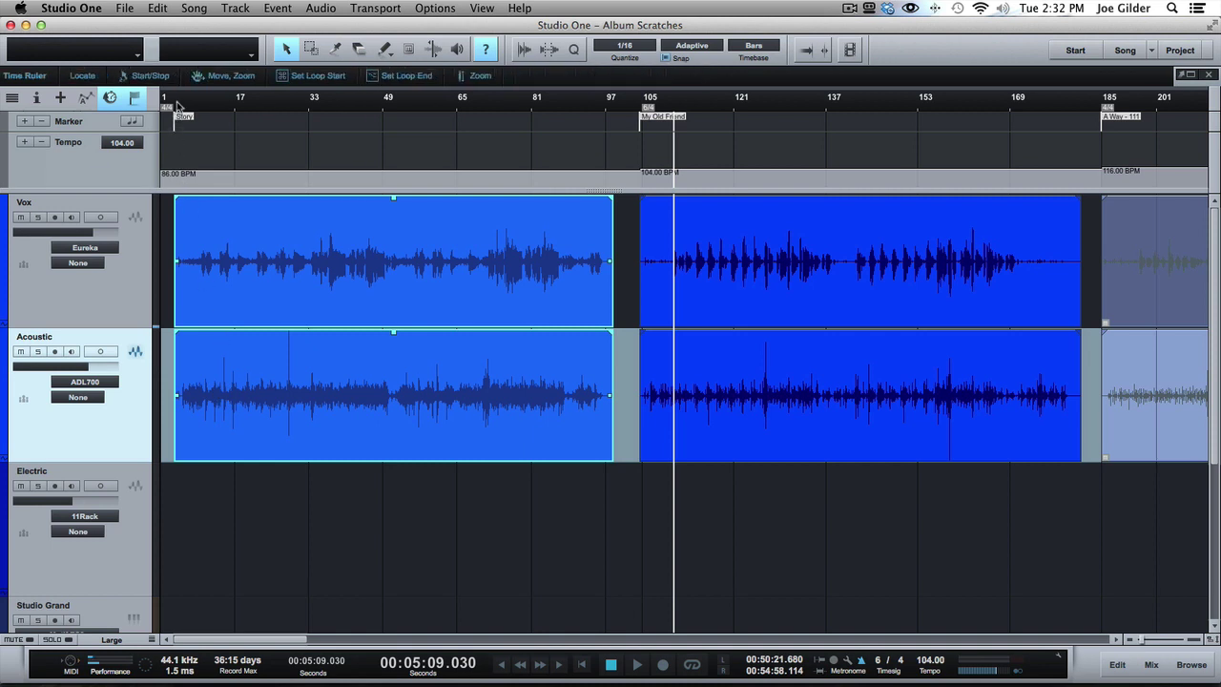
{"action": "key", "text": "shift+y"}
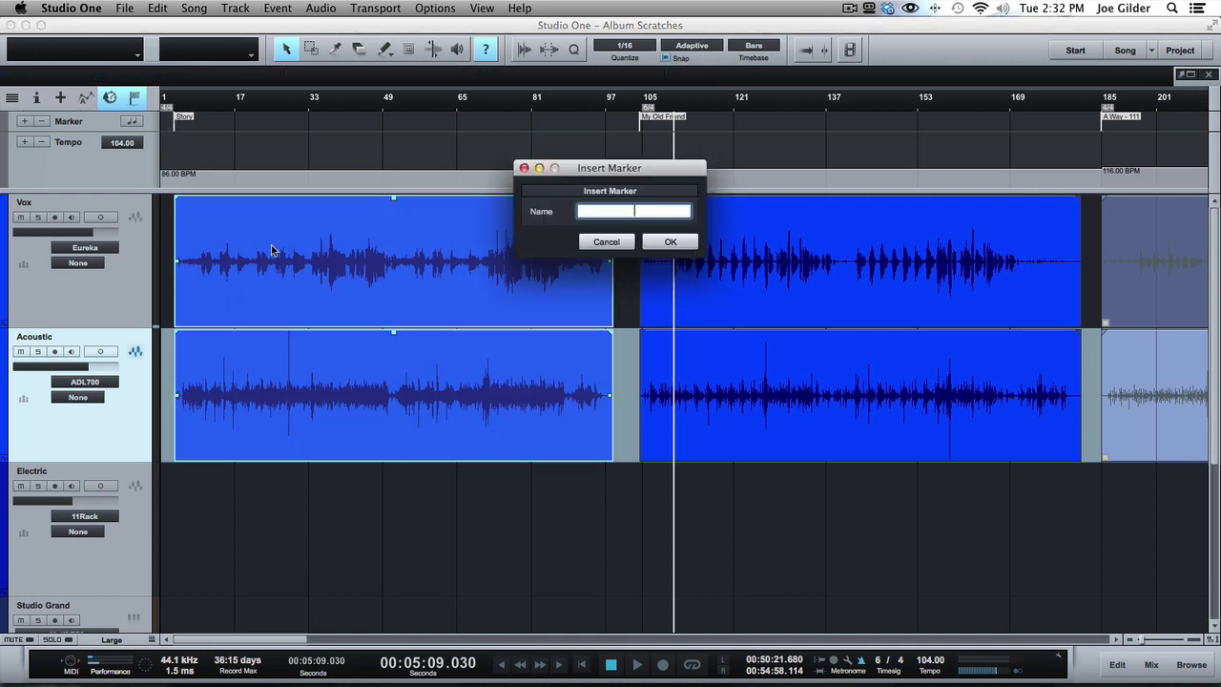
{"action": "key", "text": "Escape"}
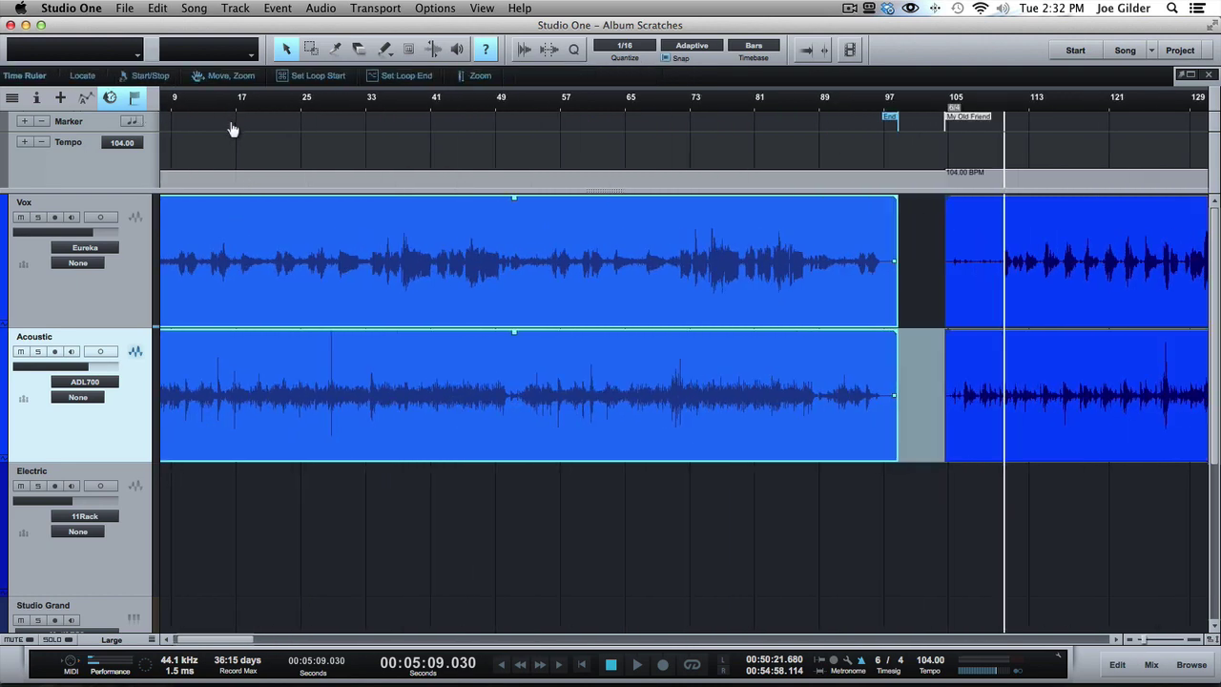
{"action": "scroll", "coordinate": [232, 129], "scroll_direction": "left", "scroll_amount": 3}
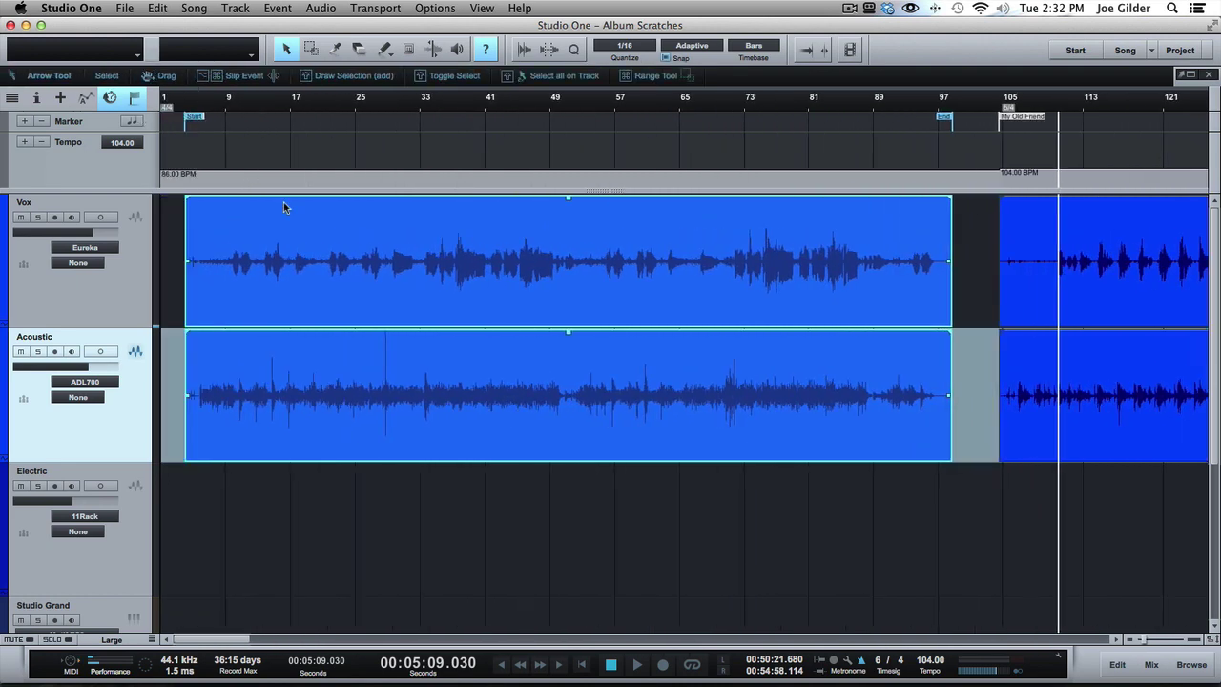
{"action": "left_click", "coordinate": [67, 312]}
{"action": "left_click", "coordinate": [100, 426]}
{"action": "key", "text": "super"}
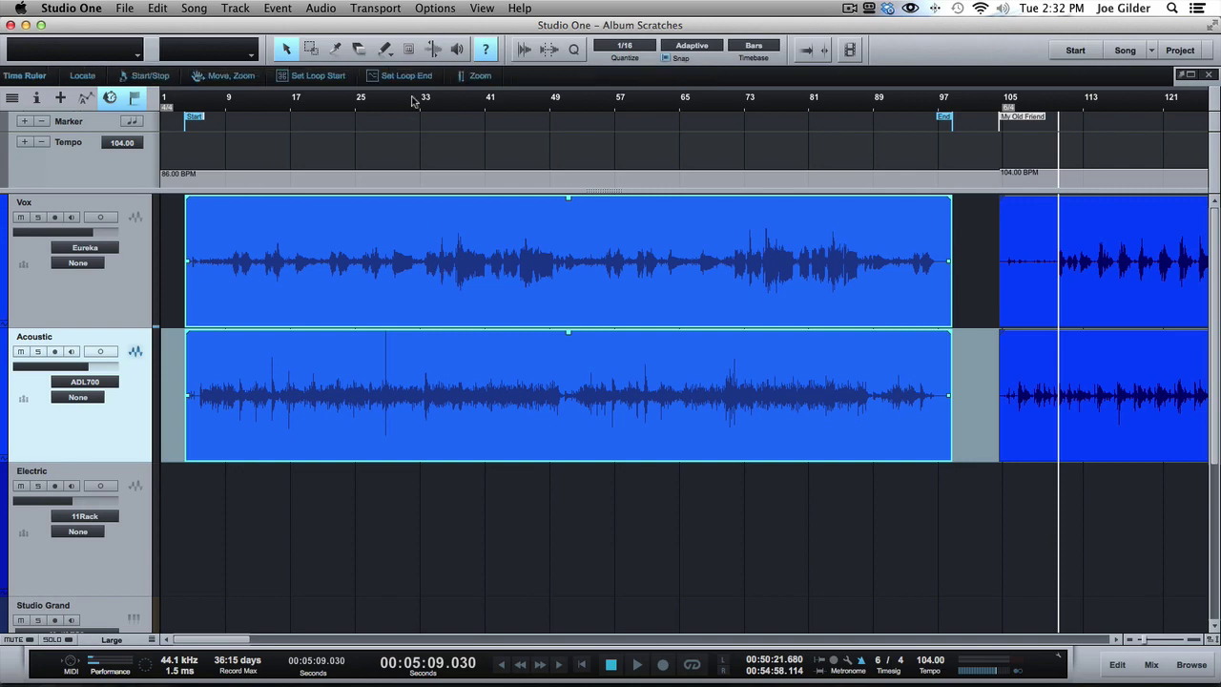
Go through the songs from My Old Friend to Shell, selecting events on the Vox and Acoustic tracks.
{"action": "left_click_drag", "start_coordinate": [411, 104], "coordinate": [421, 52]}
{"action": "left_click", "coordinate": [275, 287]}
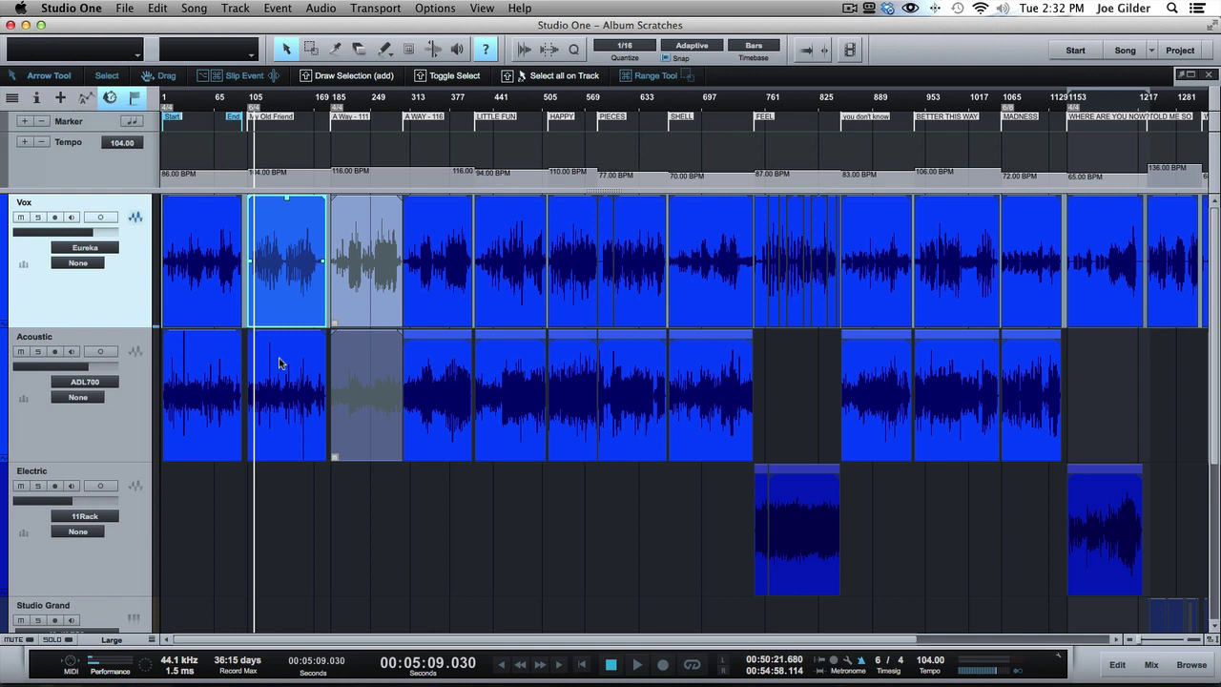
{"action": "left_click", "coordinate": [431, 295]}
{"action": "left_click", "coordinate": [506, 315]}
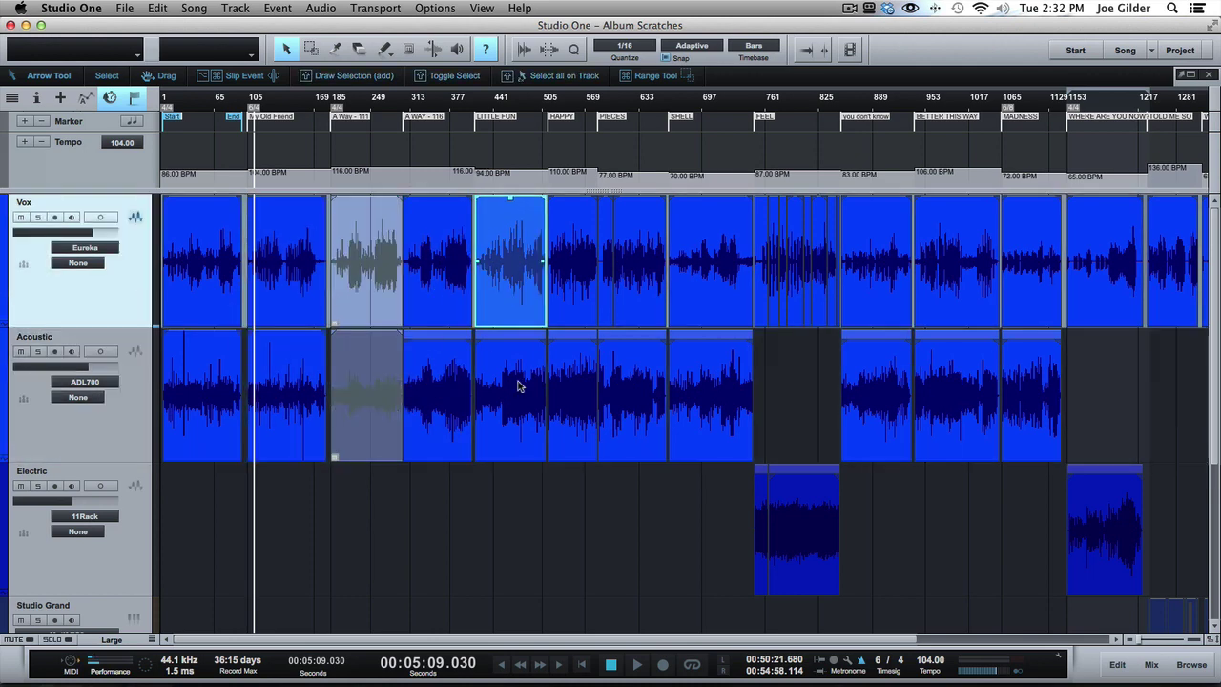
{"action": "left_click", "coordinate": [573, 308]}
{"action": "left_click", "coordinate": [576, 385], "text": "shift"}
{"action": "left_click", "coordinate": [656, 294], "text": "shift"}
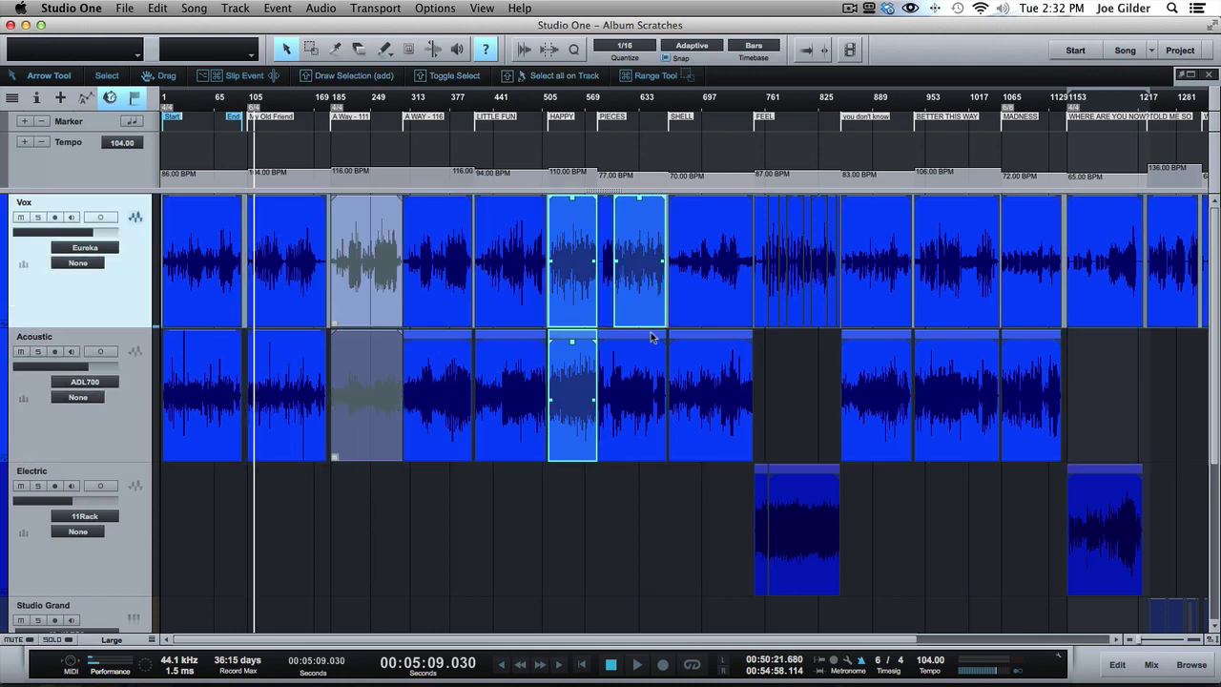
{"action": "left_click", "coordinate": [652, 345]}
{"action": "left_click", "coordinate": [706, 294]}
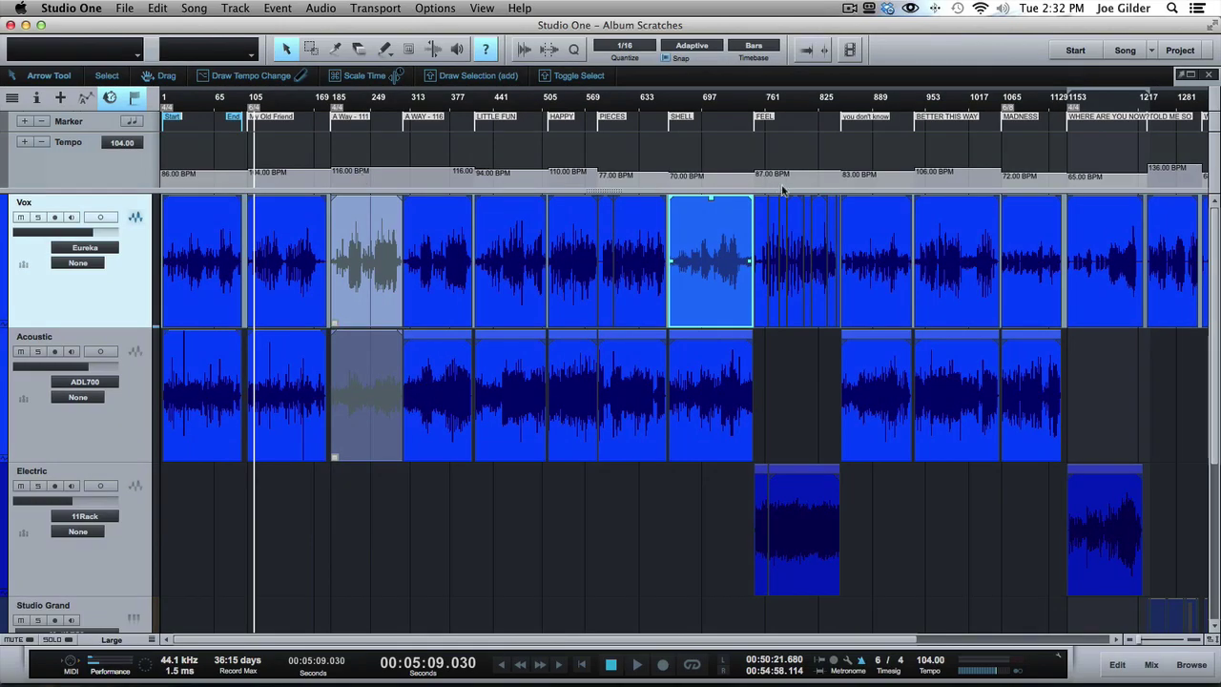
Review the remaining songs along the timeline and select the Story song's Vox event.
{"action": "scroll", "coordinate": [1160, 257], "scroll_direction": "right", "scroll_amount": 5}
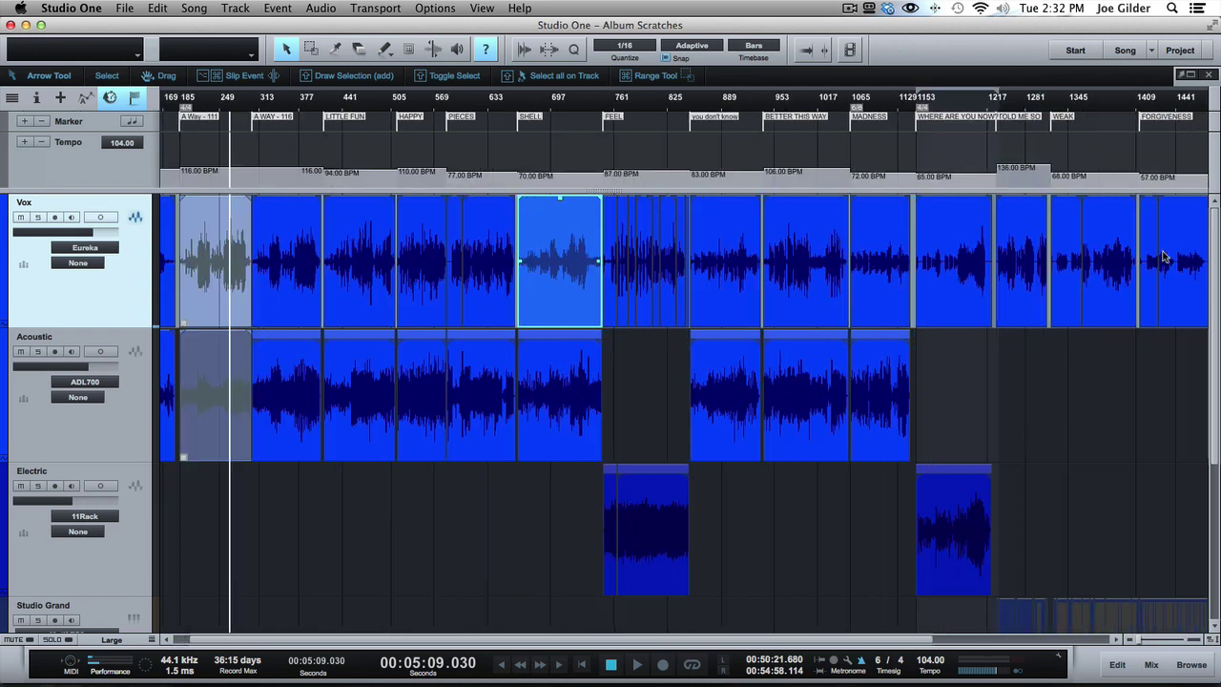
{"action": "scroll", "coordinate": [1163, 257], "scroll_direction": "left", "scroll_amount": 5}
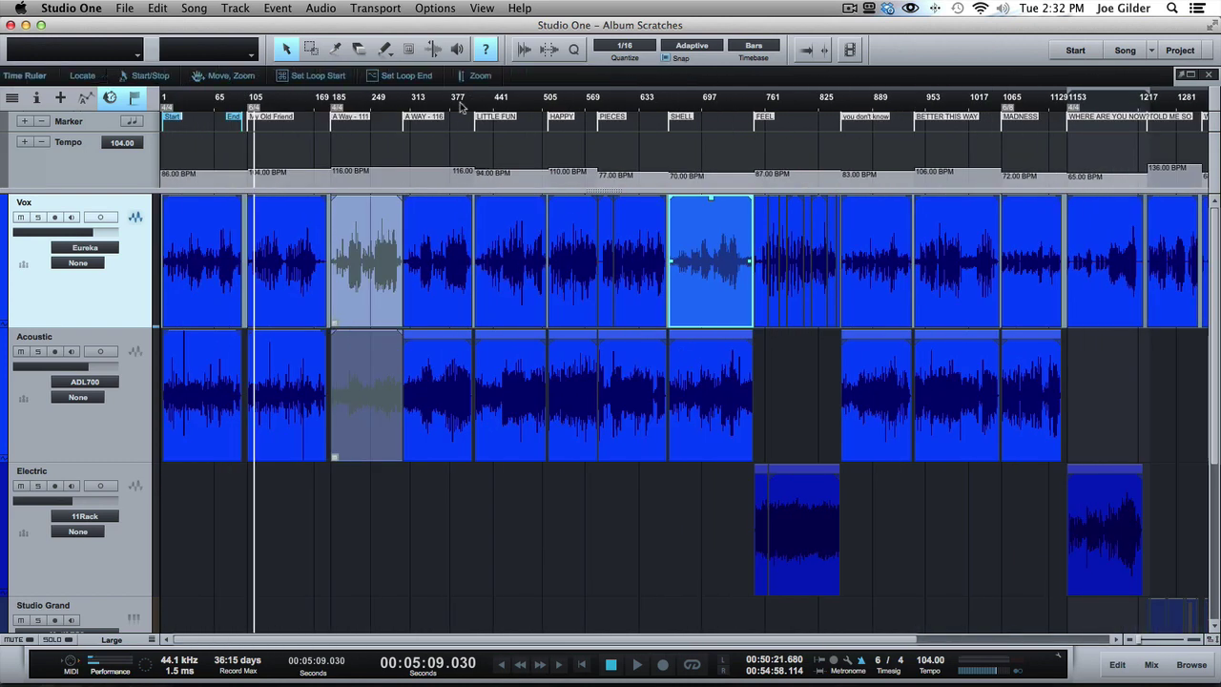
{"action": "key", "text": "w"}
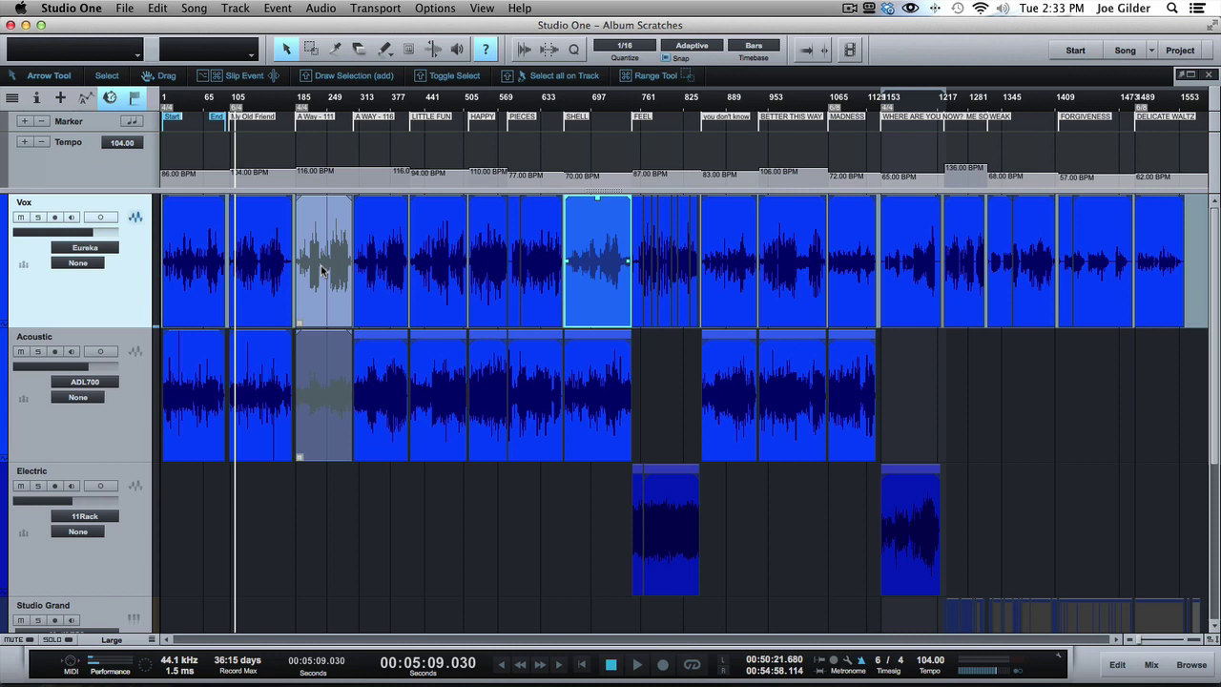
{"action": "left_click", "coordinate": [207, 248]}
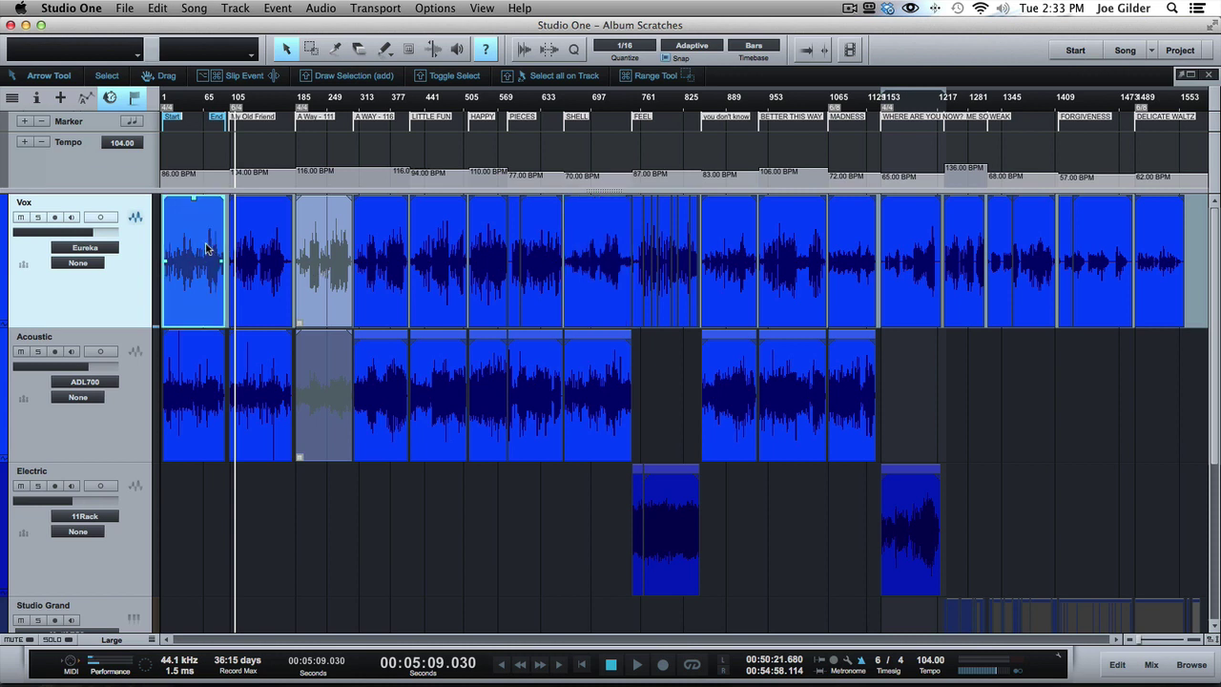
{"action": "key", "text": "super"}
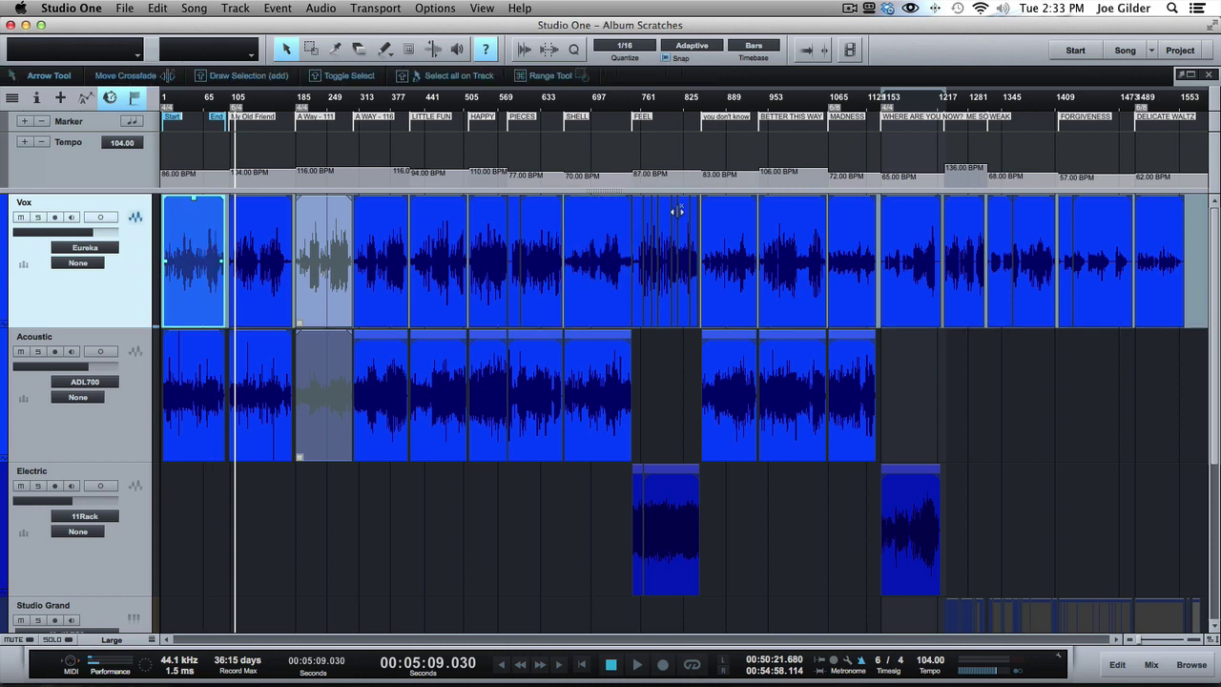